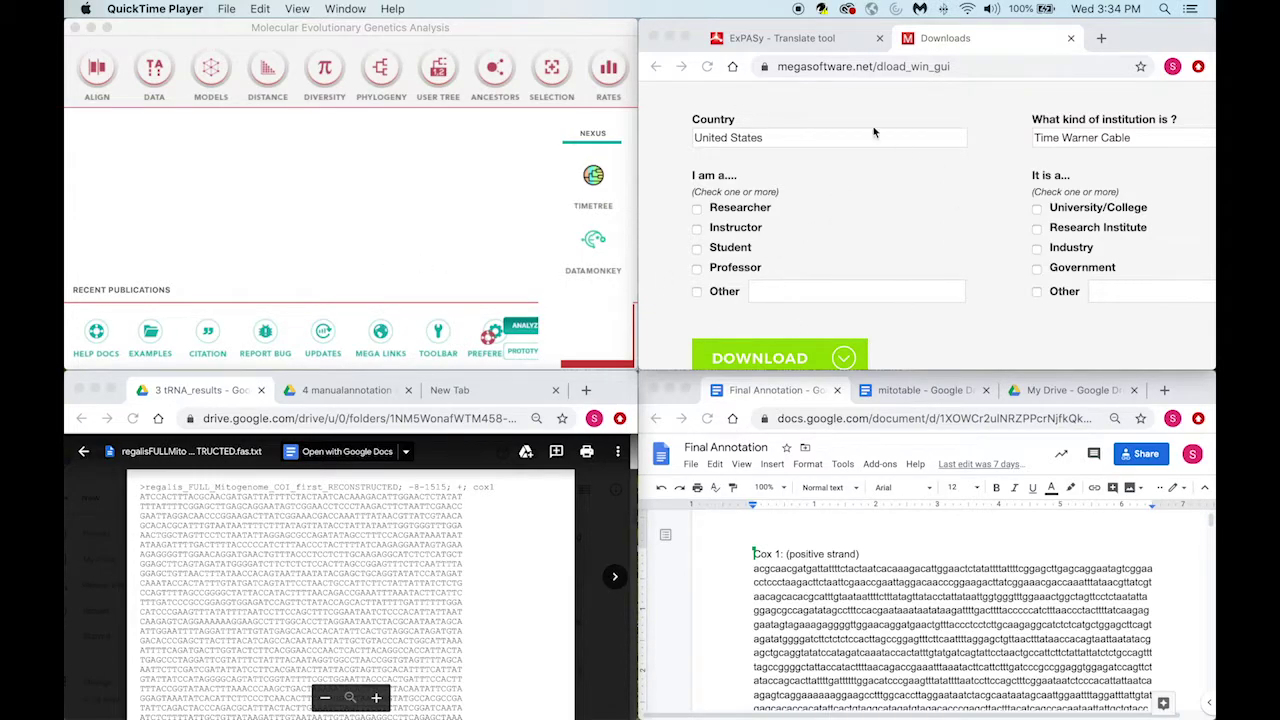
# Switch to the ExPASy Translate tool and close the megasoftware Downloads tab.
pyautogui.scroll(-2, 844, 193)
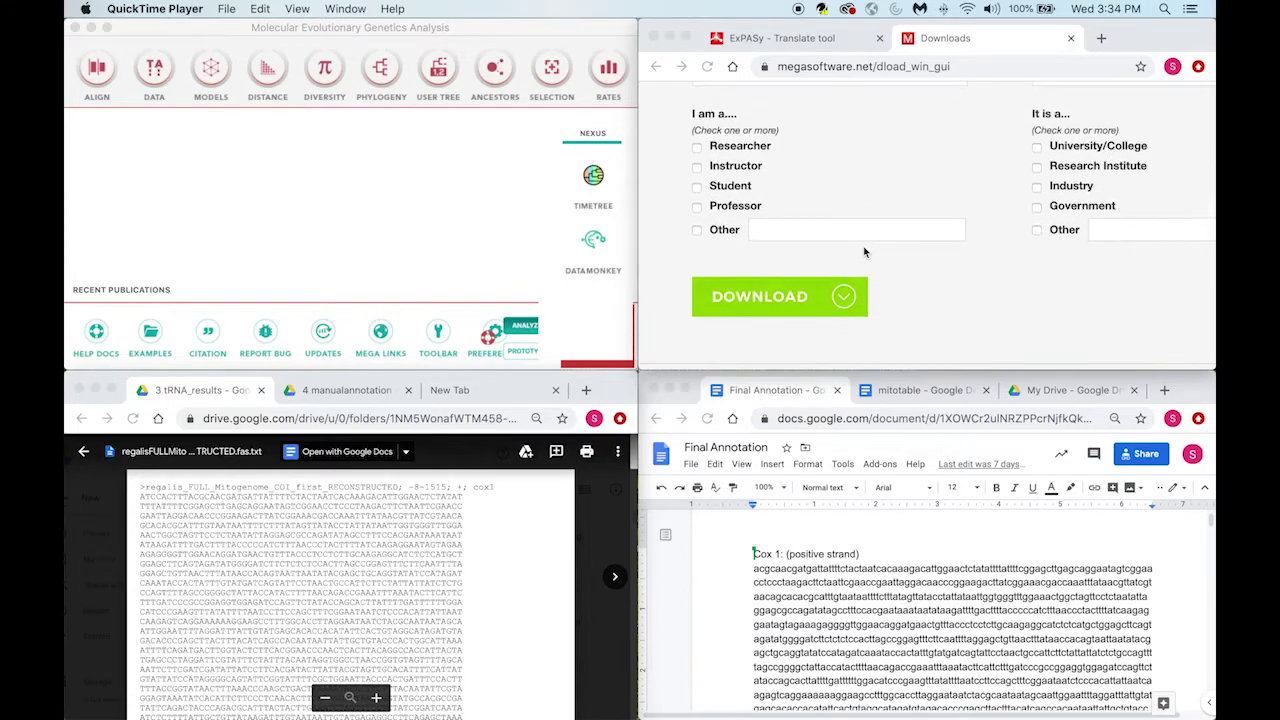
pyautogui.scroll(1, 820, 137)
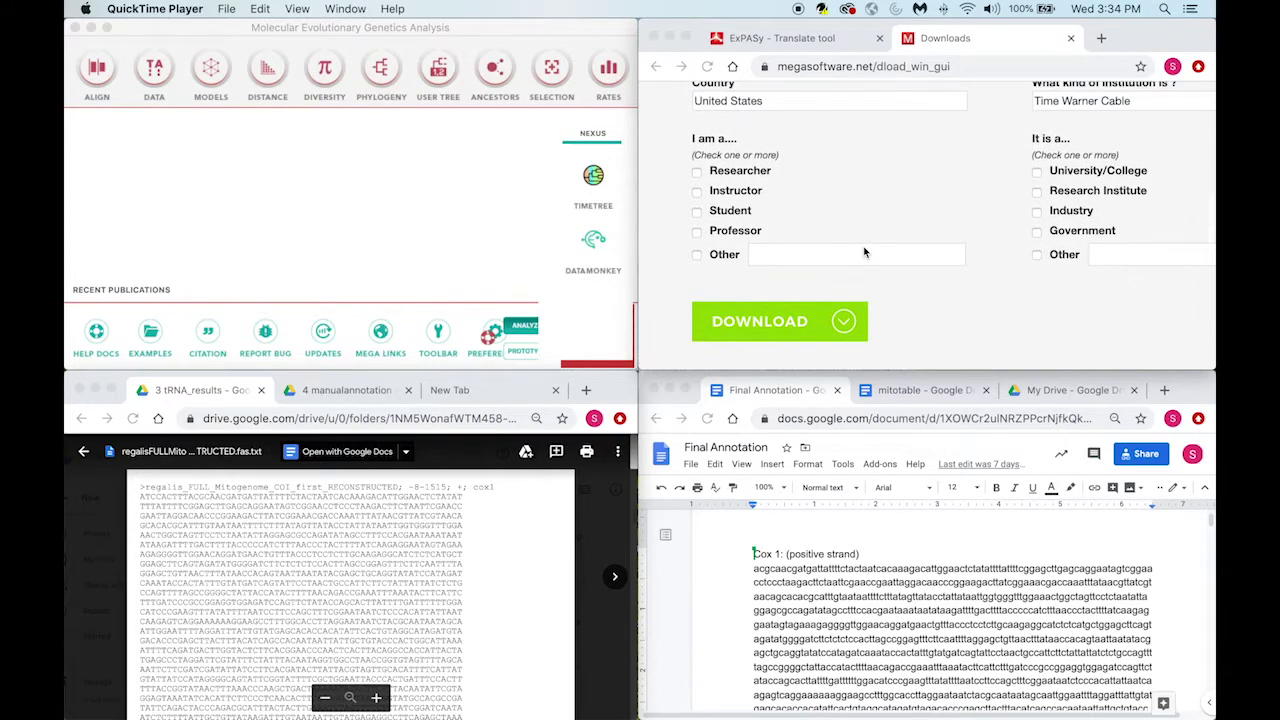
pyautogui.click(812, 42)
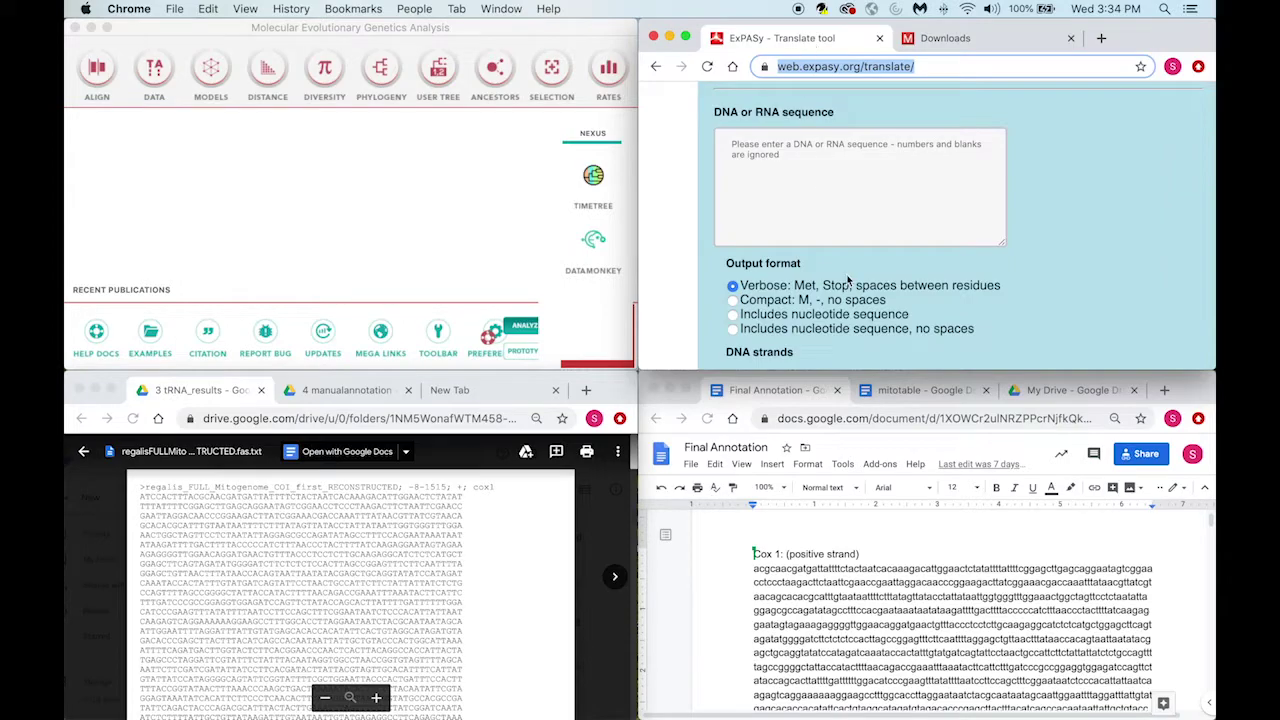
pyautogui.scroll(-3, 848, 281)
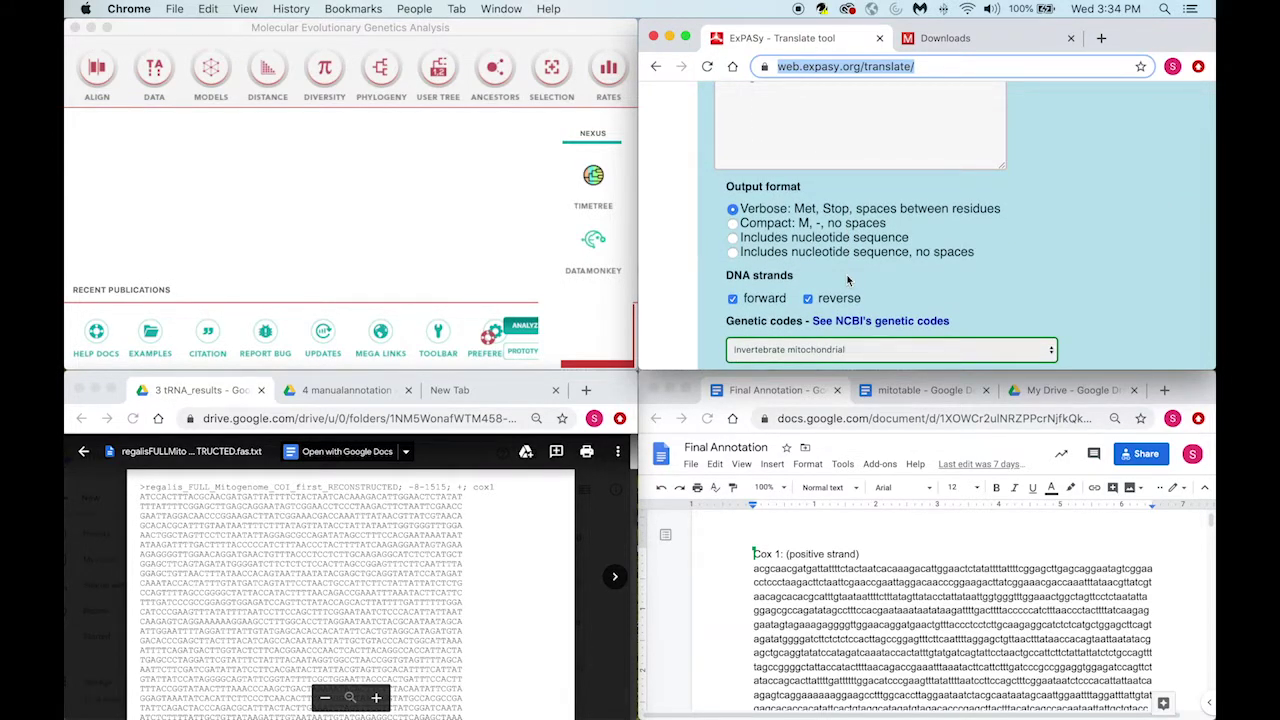
pyautogui.click(469, 265)
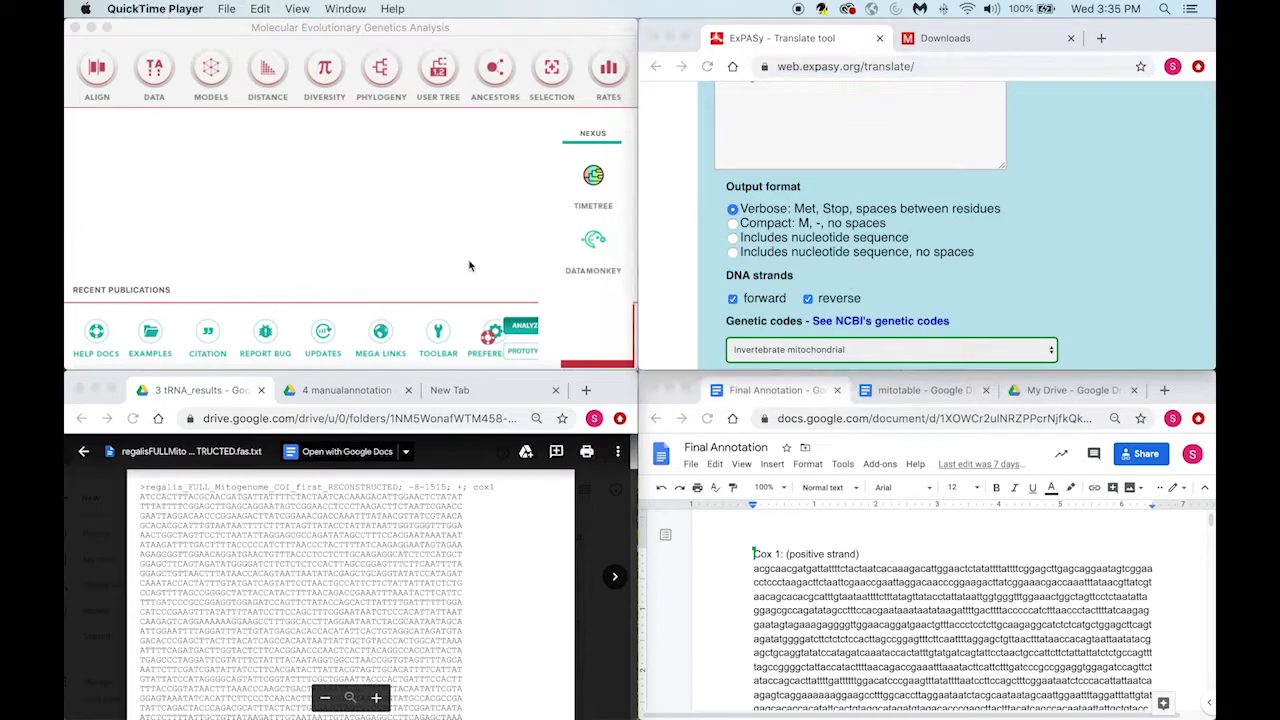
pyautogui.click(918, 66)
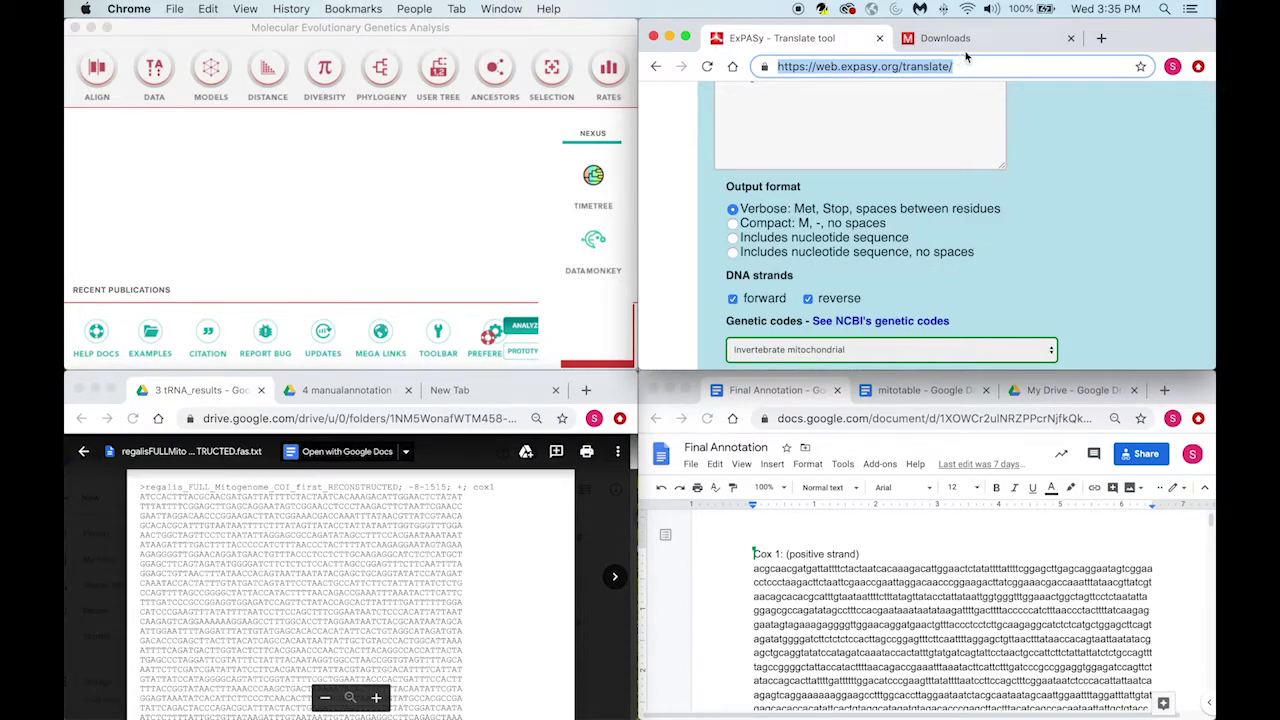
pyautogui.click(1070, 38)
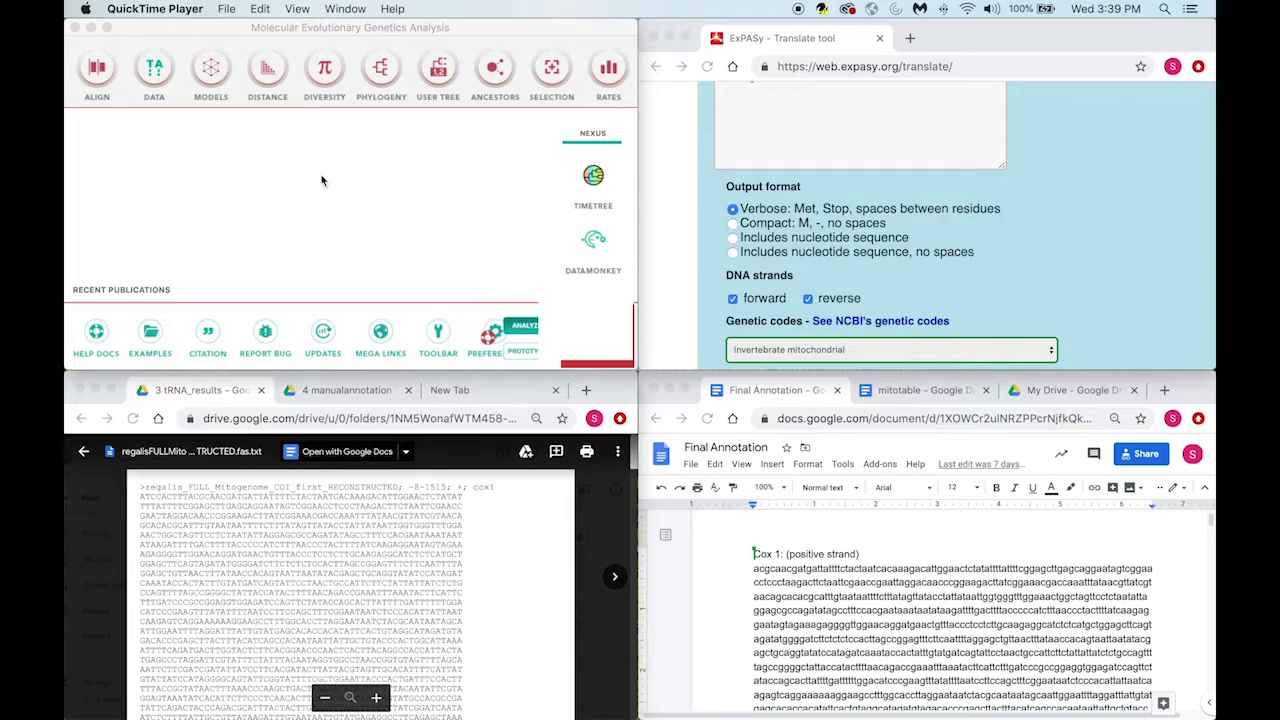
# Load sequence.fas from the Rawdata folder into MEGA X's Alignment Explorer for alignment.
pyautogui.click(156, 72)
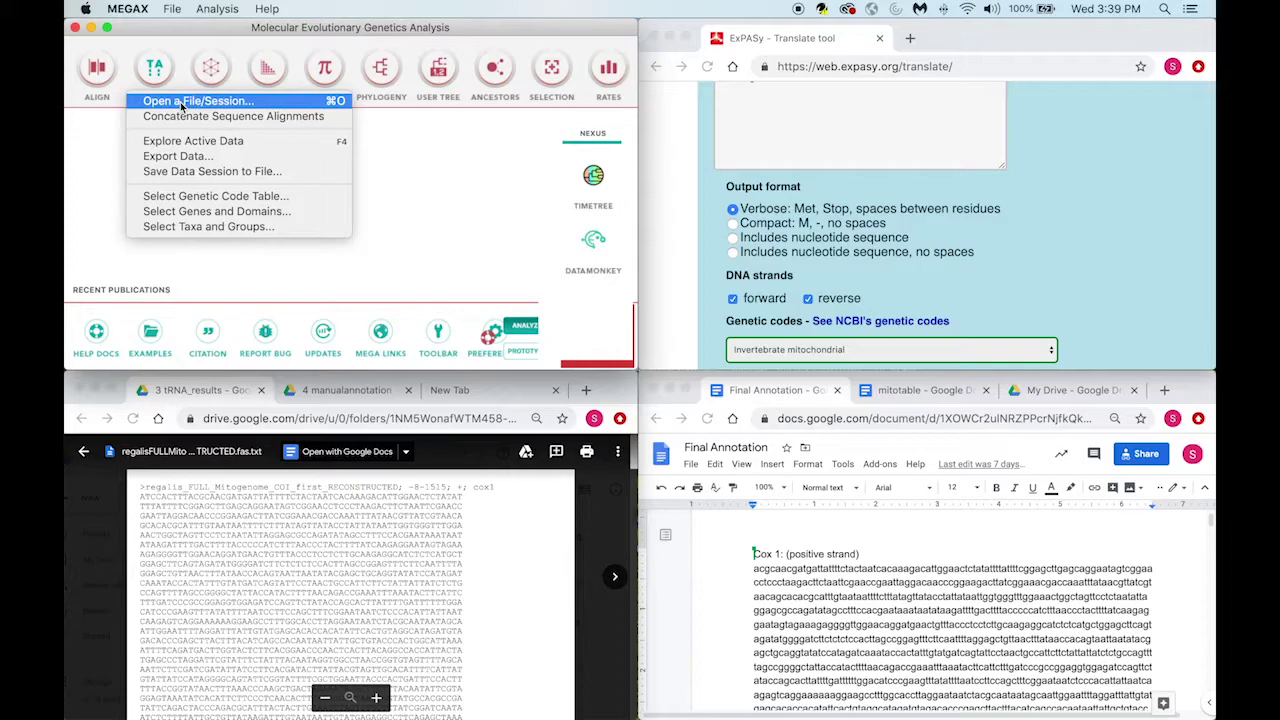
pyautogui.click(181, 102)
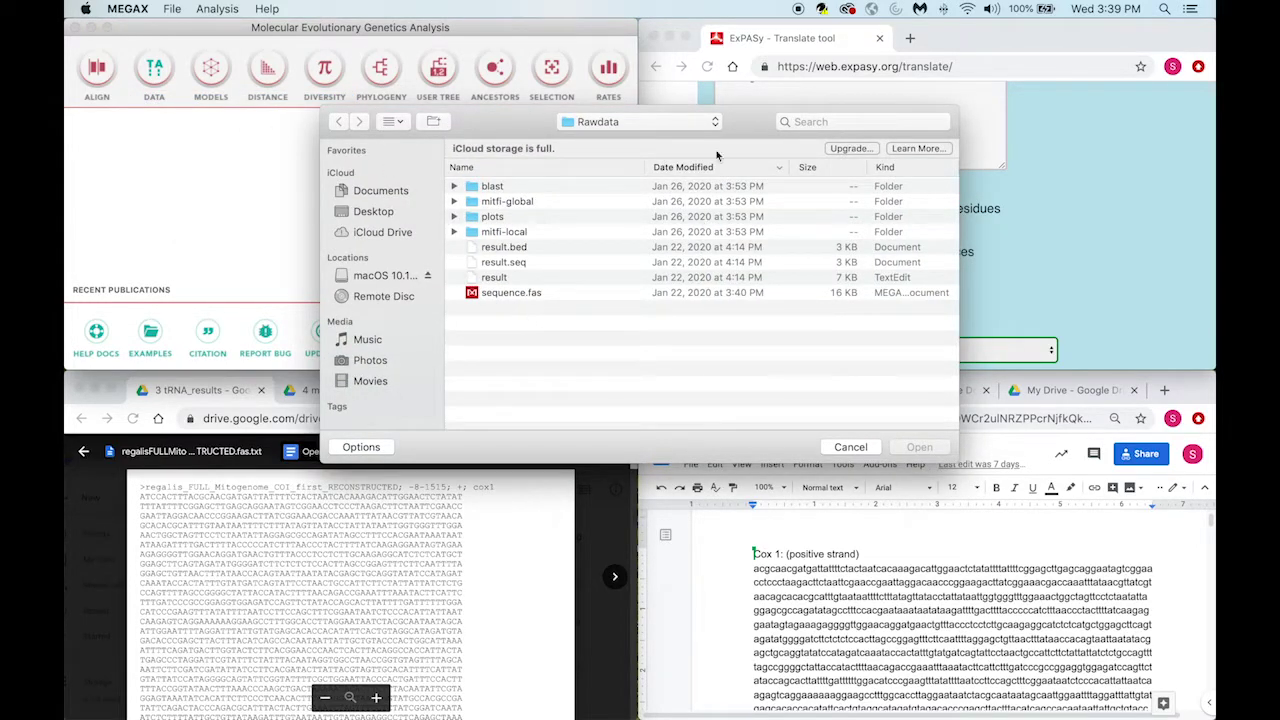
pyautogui.doubleClick(536, 296)
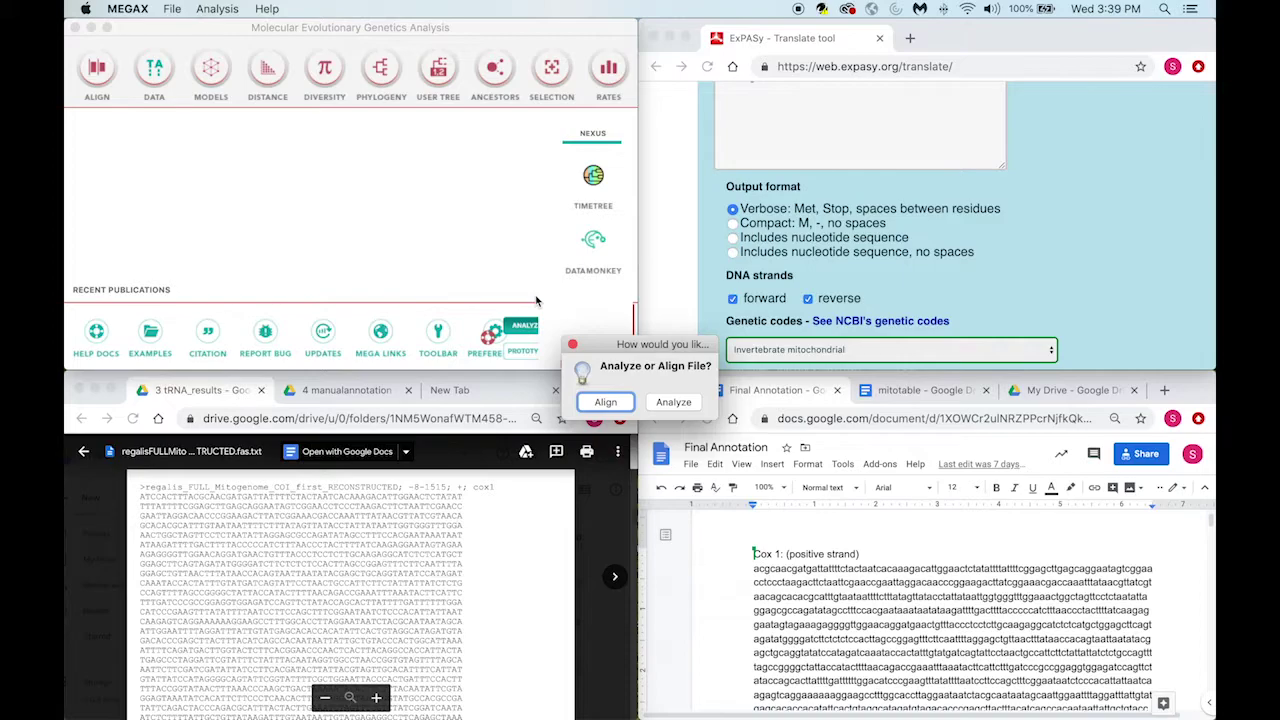
pyautogui.click(619, 408)
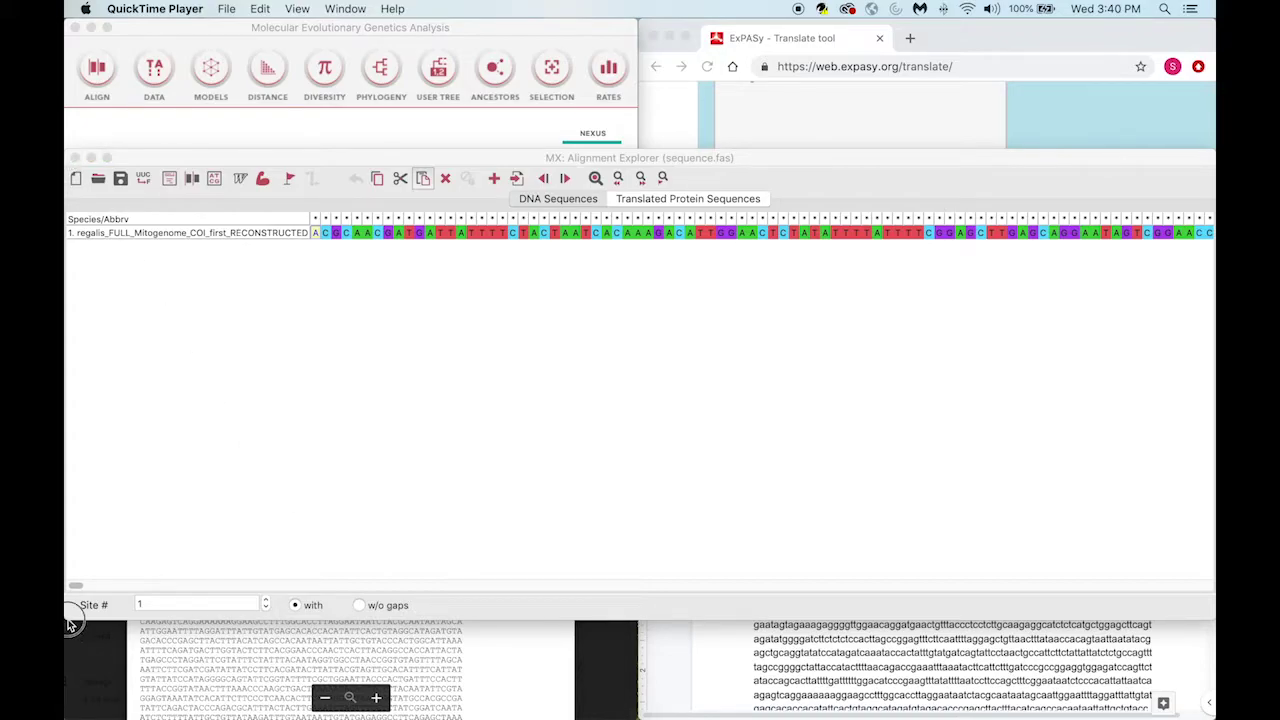
# Move and resize the Alignment Explorer into the top-left quarter of the screen.
pyautogui.moveTo(71, 620); pyautogui.dragTo(569, 515)
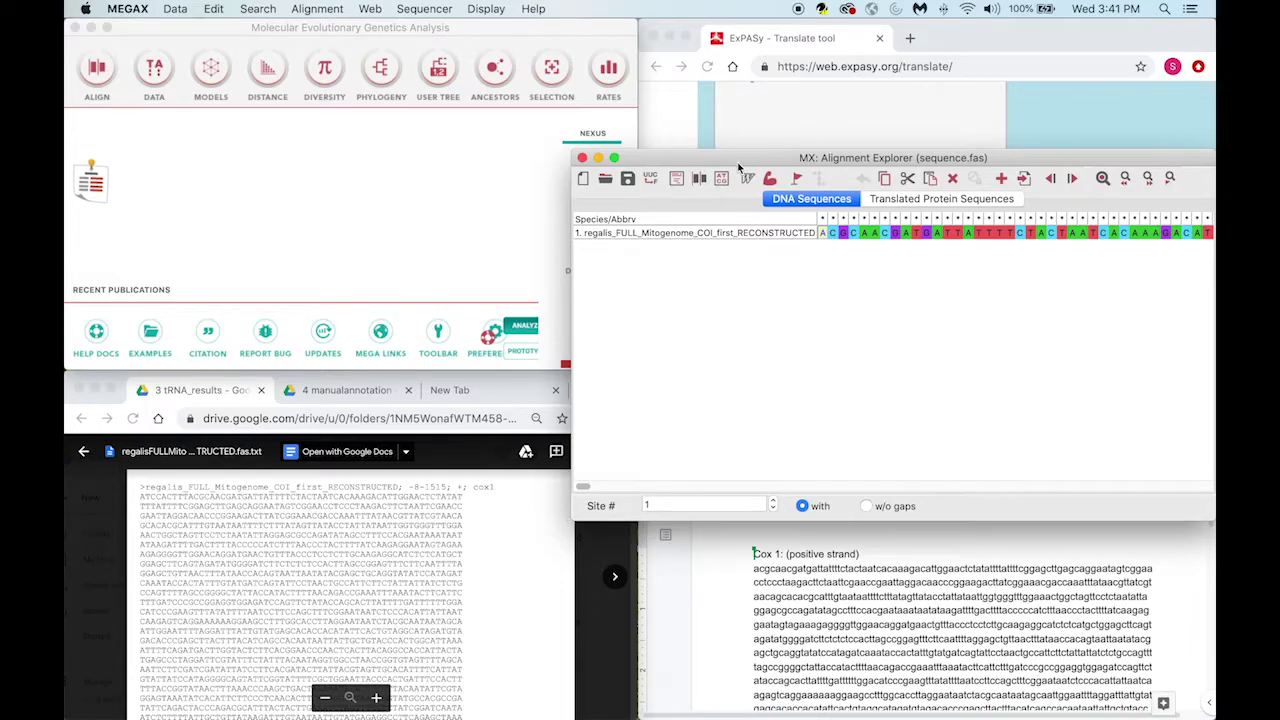
pyautogui.moveTo(737, 162); pyautogui.dragTo(226, 34)
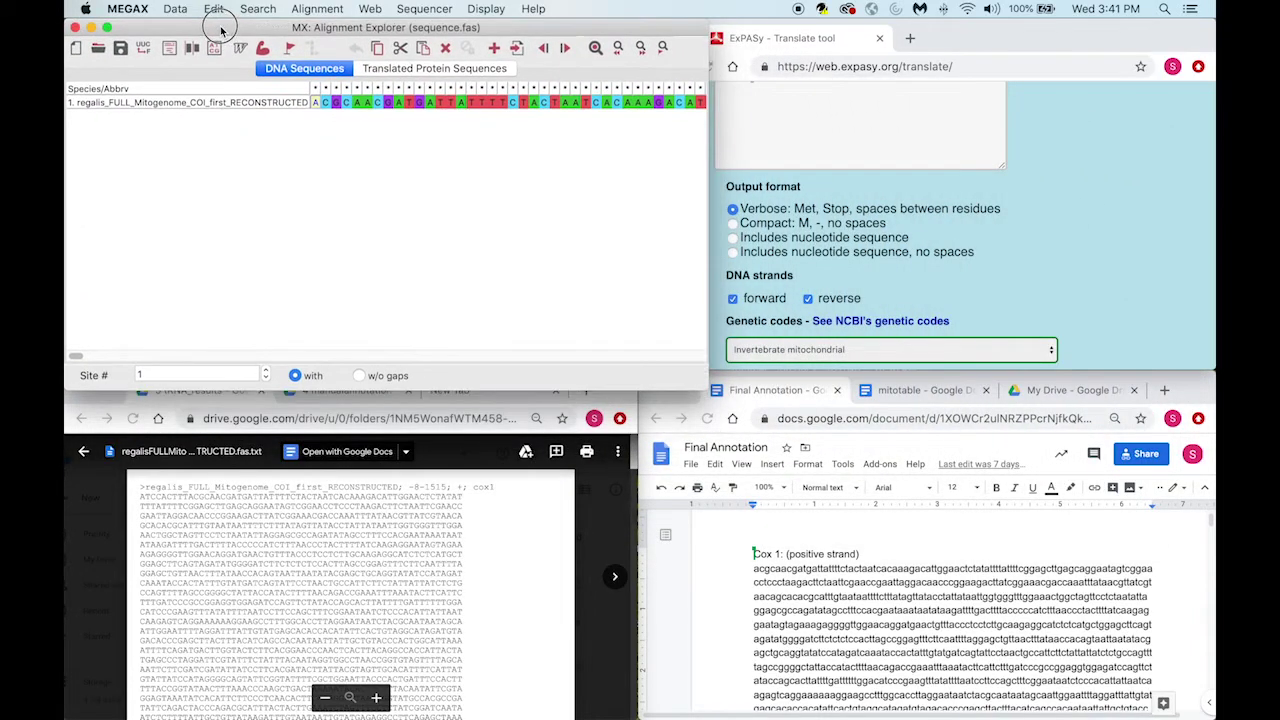
pyautogui.moveTo(706, 390); pyautogui.dragTo(637, 371)
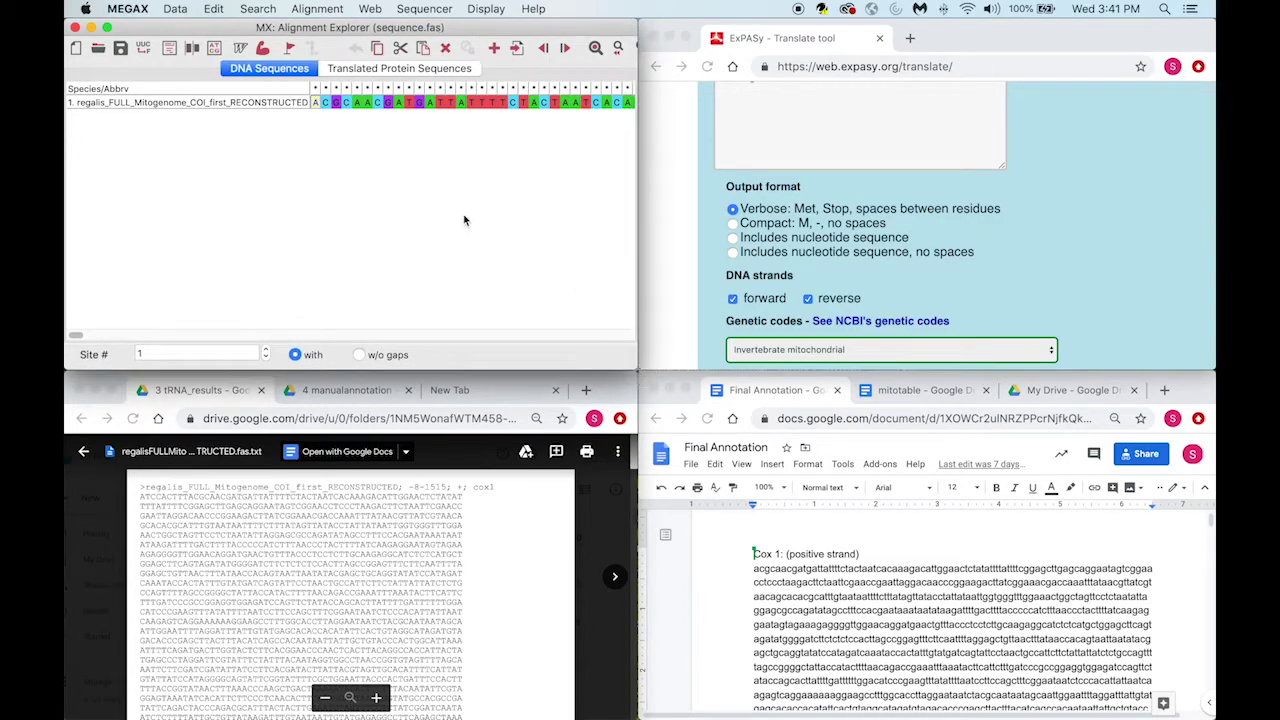
# Jump the alignment to site 333 and select the base there.
pyautogui.click(187, 352)
pyautogui.write('333')
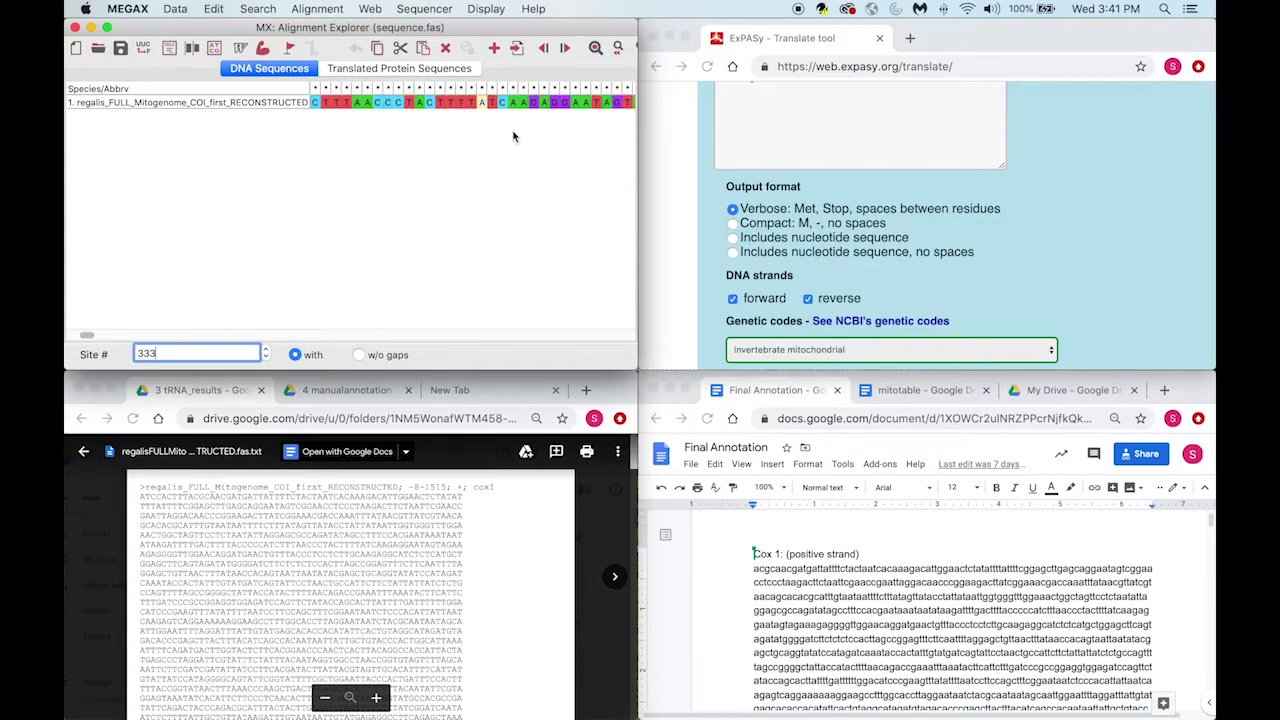
pyautogui.click(488, 104)
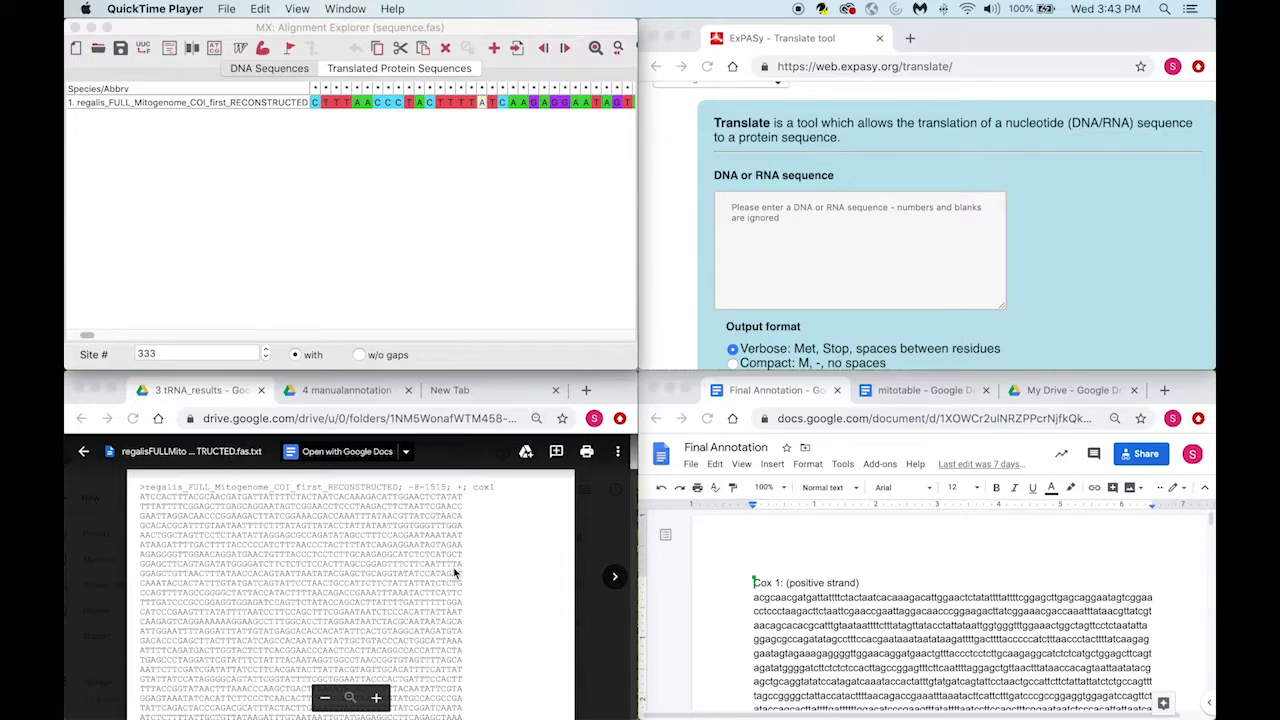
# Scroll the Drive text preview down to the nad3 entry at 4127–4471.
pyautogui.scroll(-1, 455, 572)
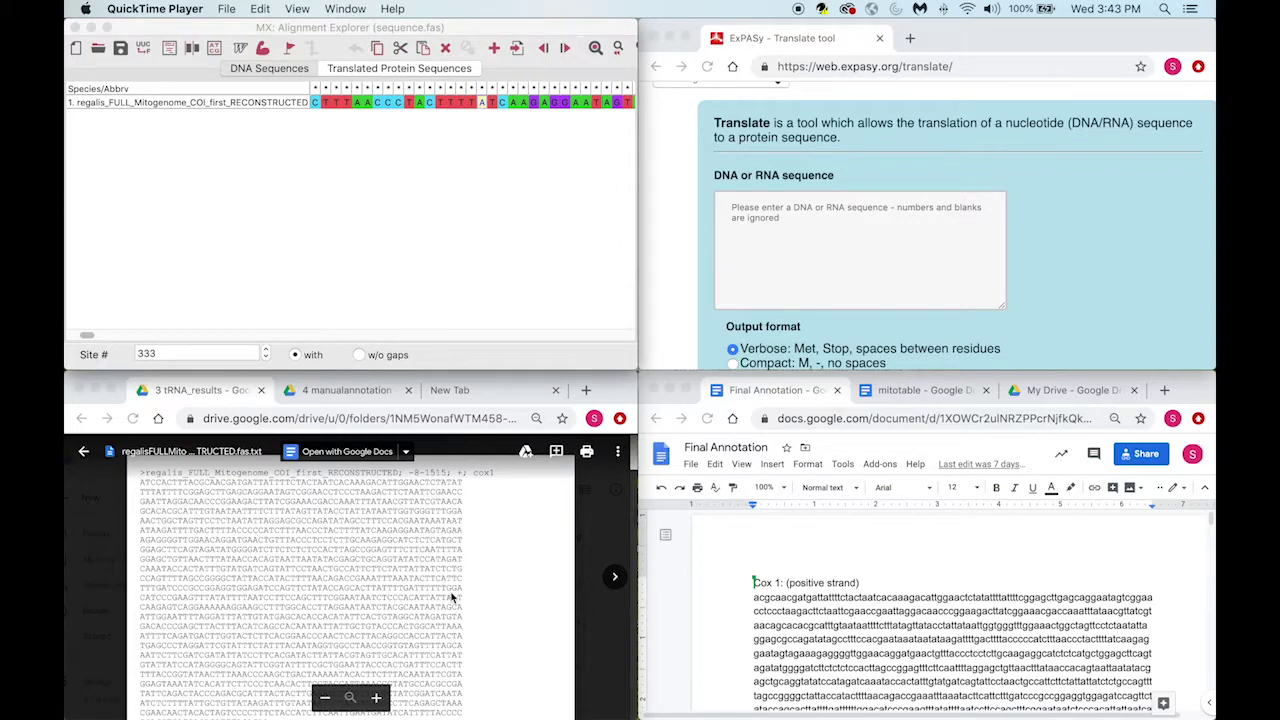
pyautogui.scroll(-15, 452, 597)
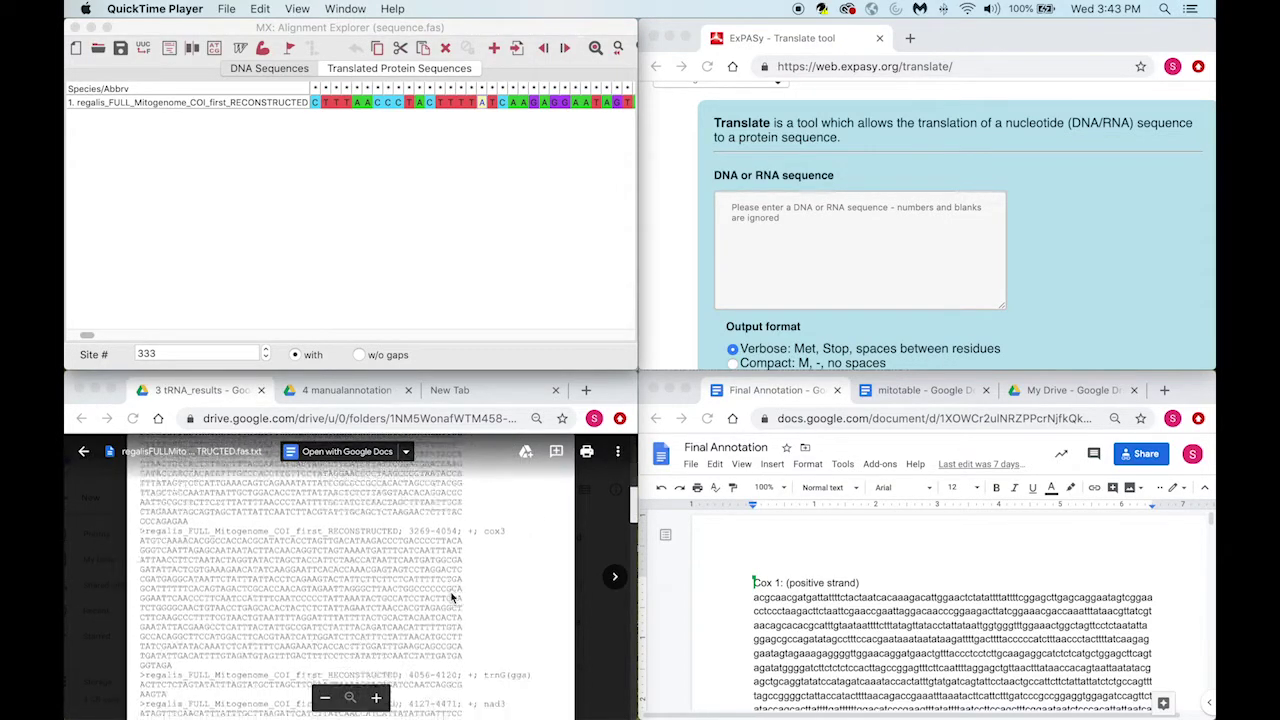
pyautogui.scroll(-12, 452, 597)
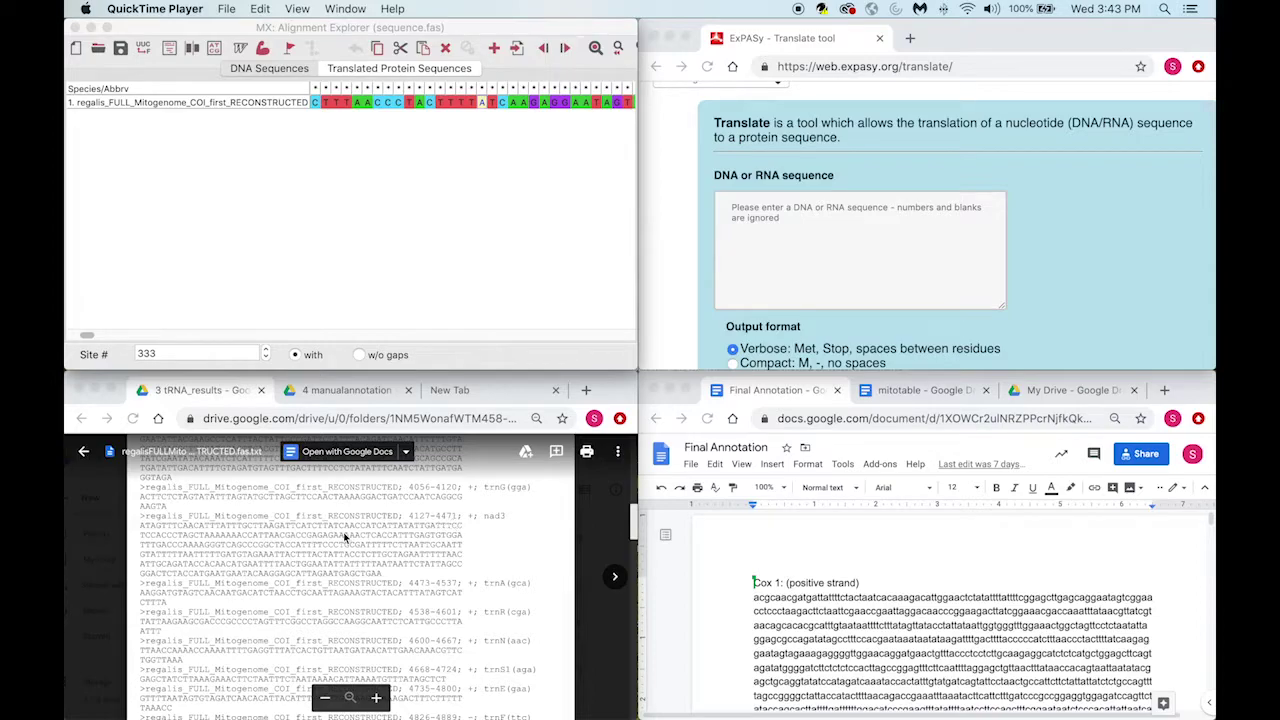
# Copy the nad3 nucleotide sequence from Drive into the ExPASy DNA box.
pyautogui.click(142, 528)
pyautogui.moveTo(164, 527); pyautogui.dragTo(405, 576)
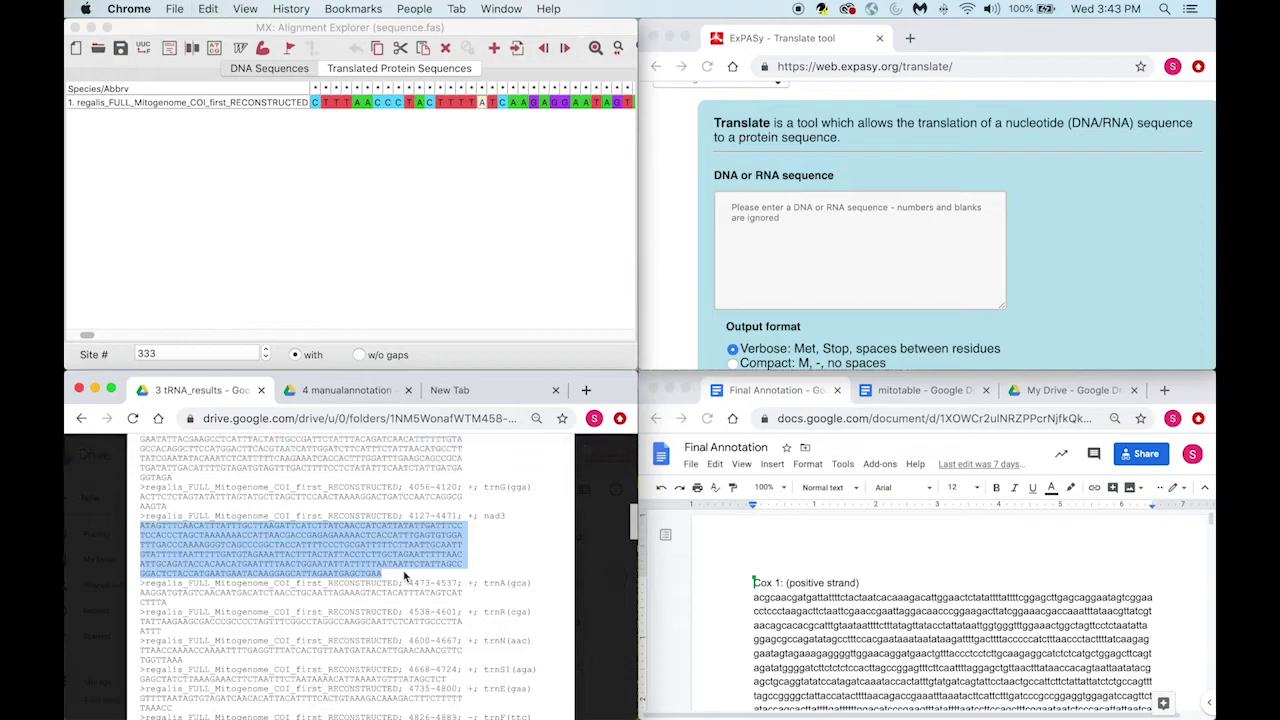
pyautogui.click(805, 239)
pyautogui.click(787, 231)
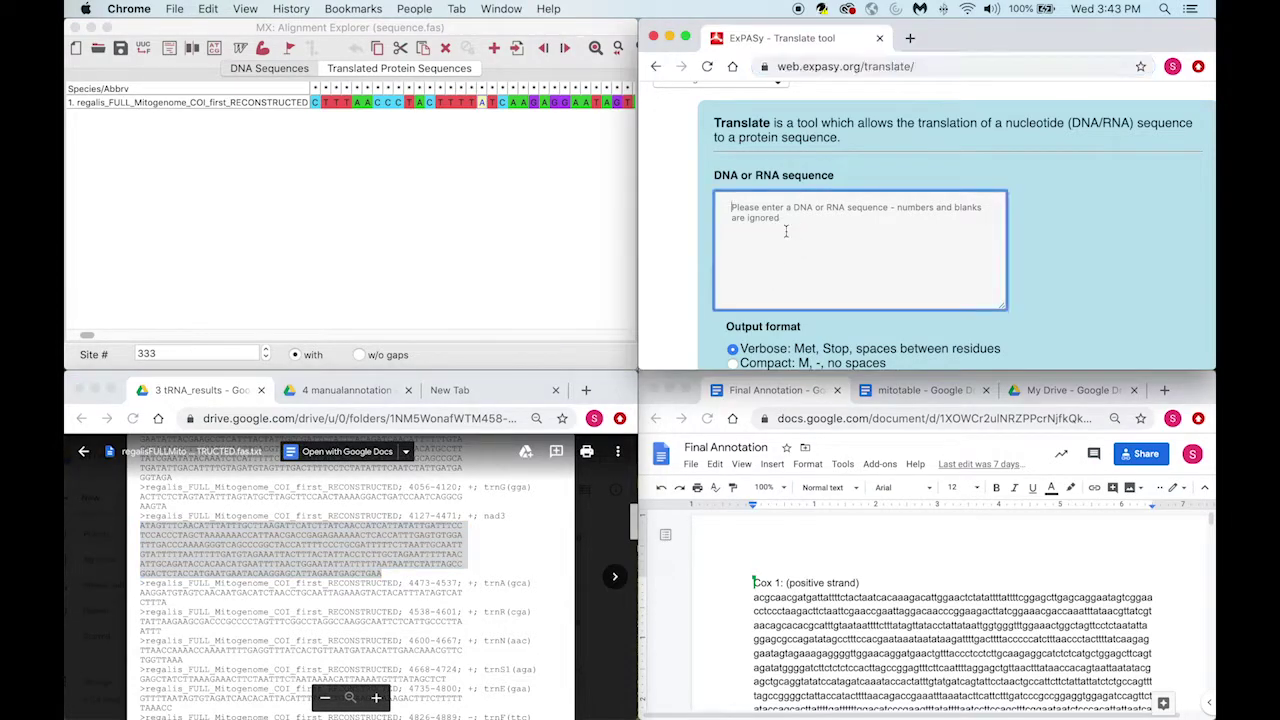
pyautogui.press('cmd+v')
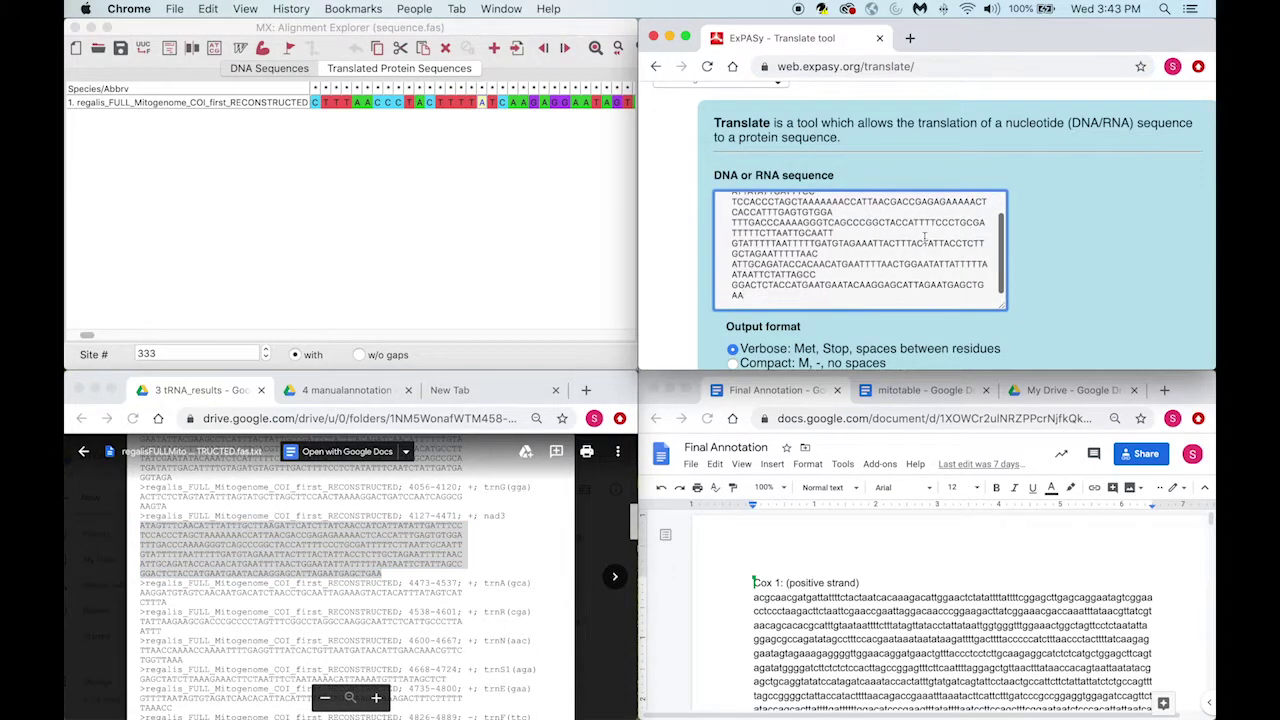
# Keep the Invertebrate mitochondrial genetic code and translate the nad3 sequence.
pyautogui.scroll(-2, 1059, 261)
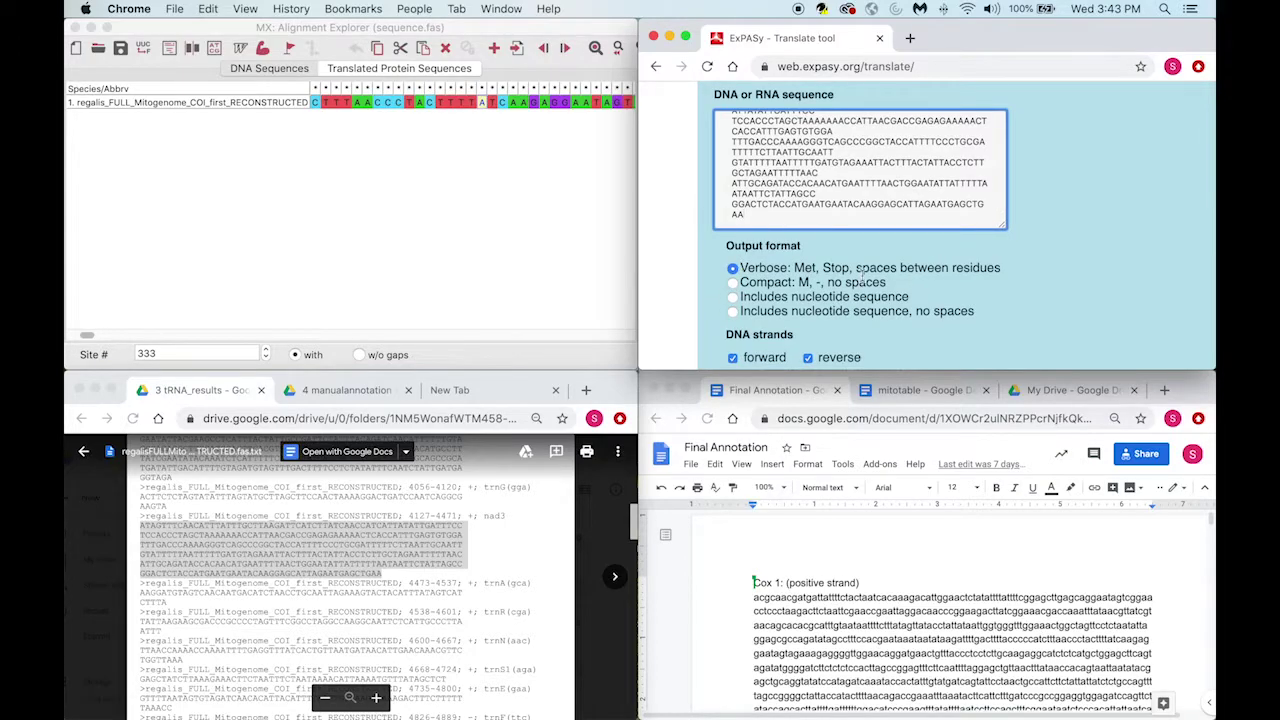
pyautogui.scroll(-3, 862, 276)
pyautogui.click(845, 292)
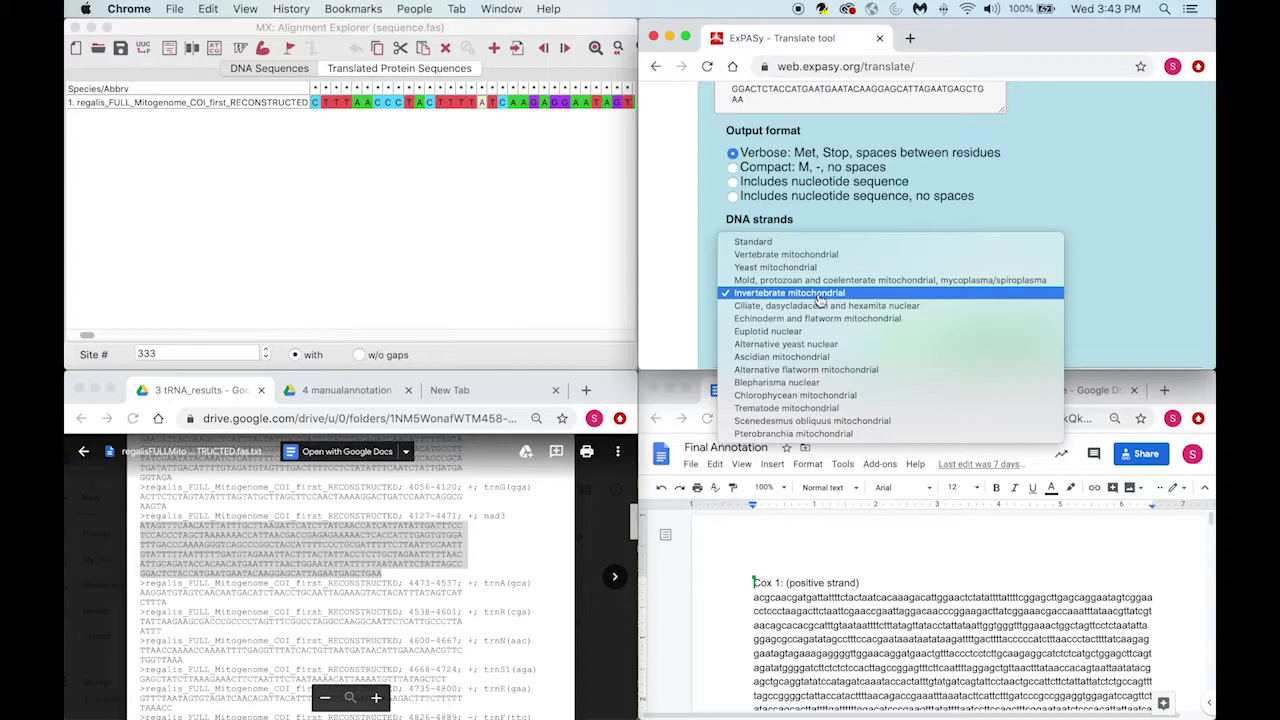
pyautogui.click(818, 300)
pyautogui.click(852, 296)
pyautogui.click(816, 296)
pyautogui.scroll(-1, 860, 345)
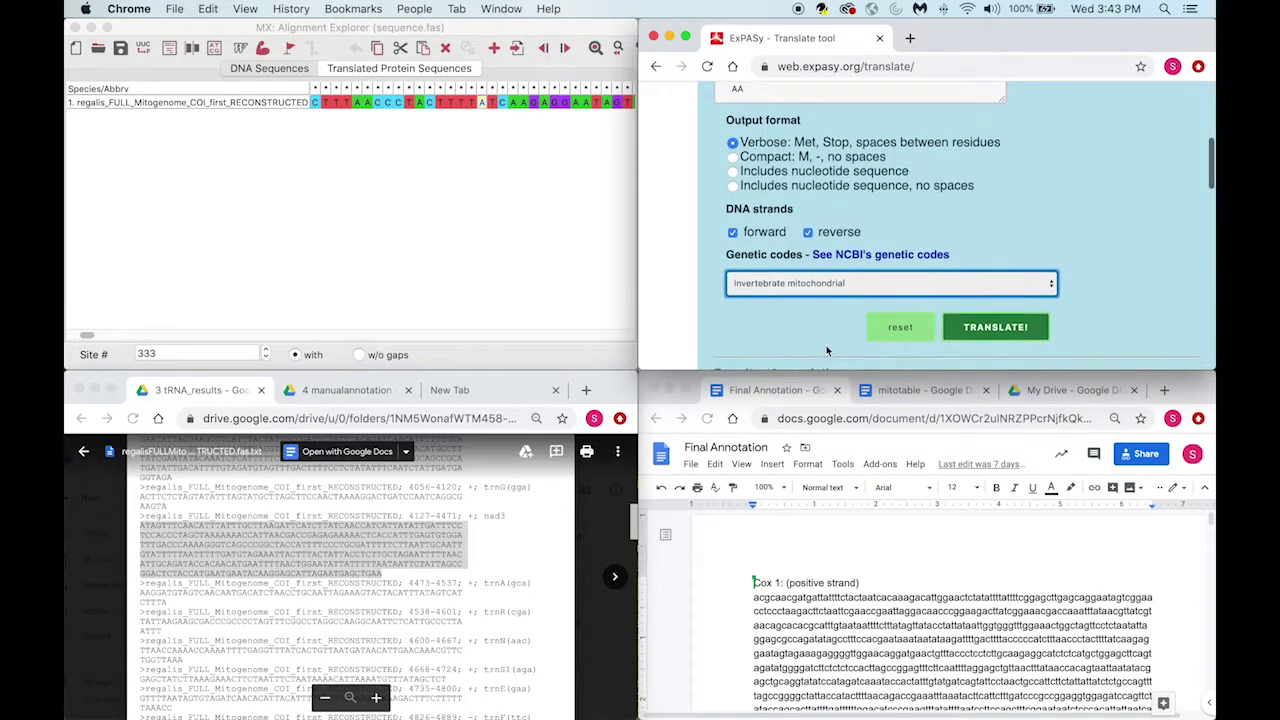
pyautogui.click(983, 338)
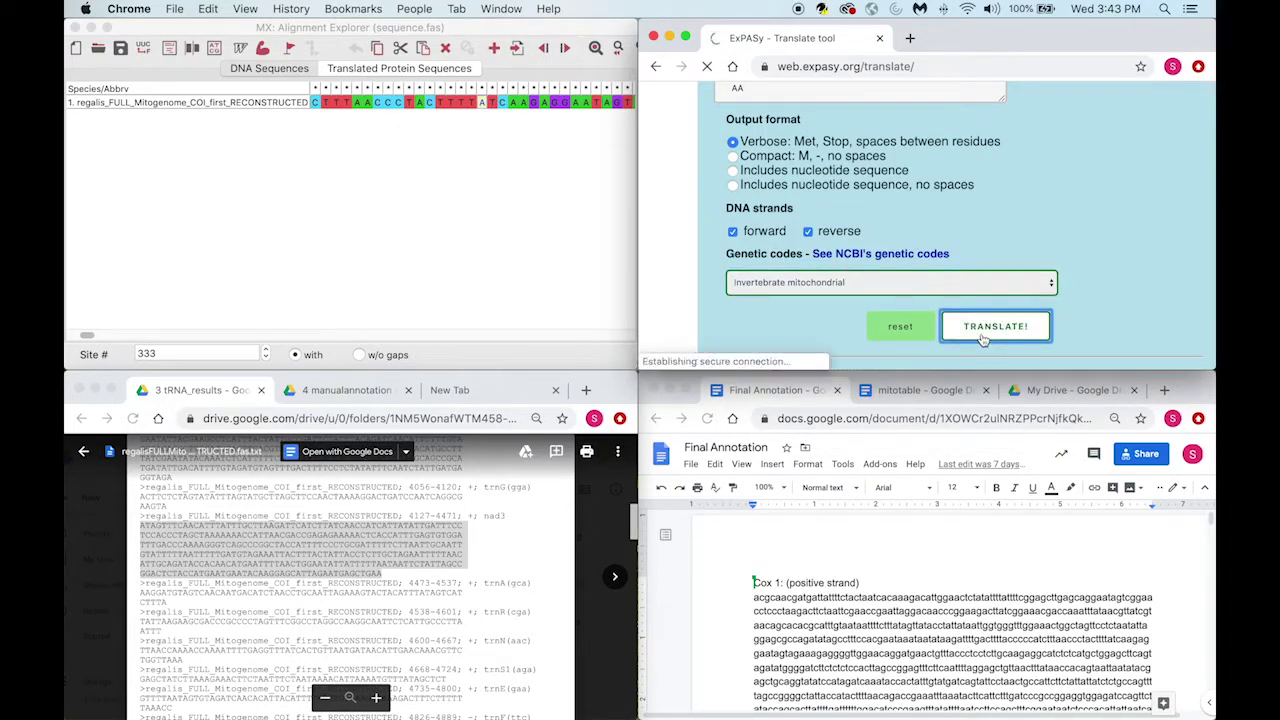
# Review 5'3' Frame 1, an open reading frame from Met to QGALEWA.
pyautogui.scroll(-10, 950, 315)
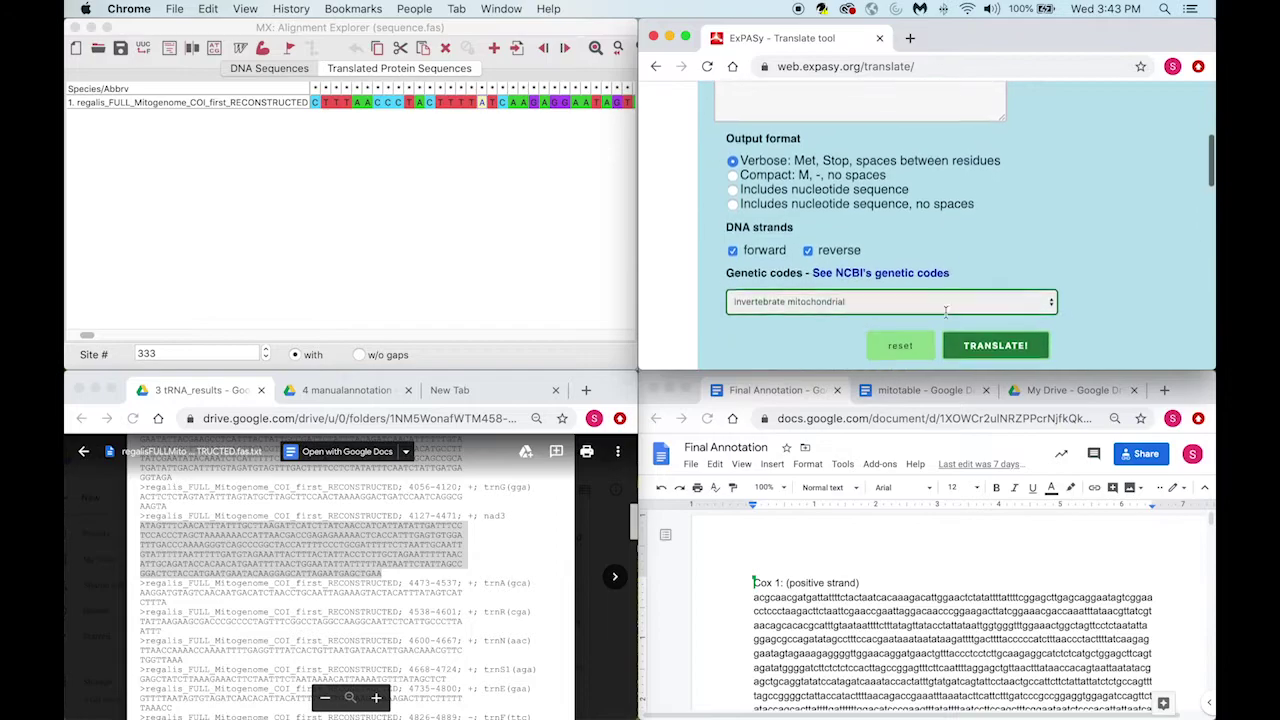
pyautogui.scroll(-3, 947, 318)
pyautogui.moveTo(727, 238); pyautogui.dragTo(716, 265)
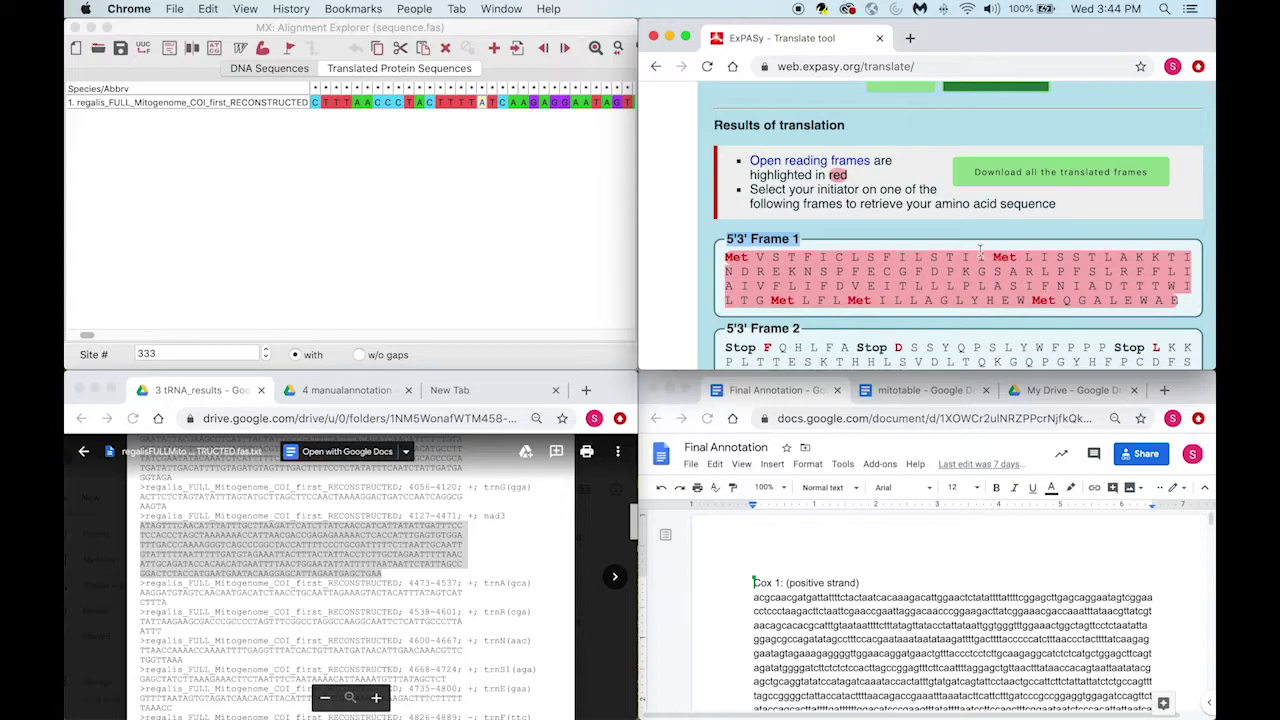
pyautogui.scroll(3, 980, 252)
pyautogui.scroll(-2, 980, 252)
pyautogui.scroll(-1, 980, 250)
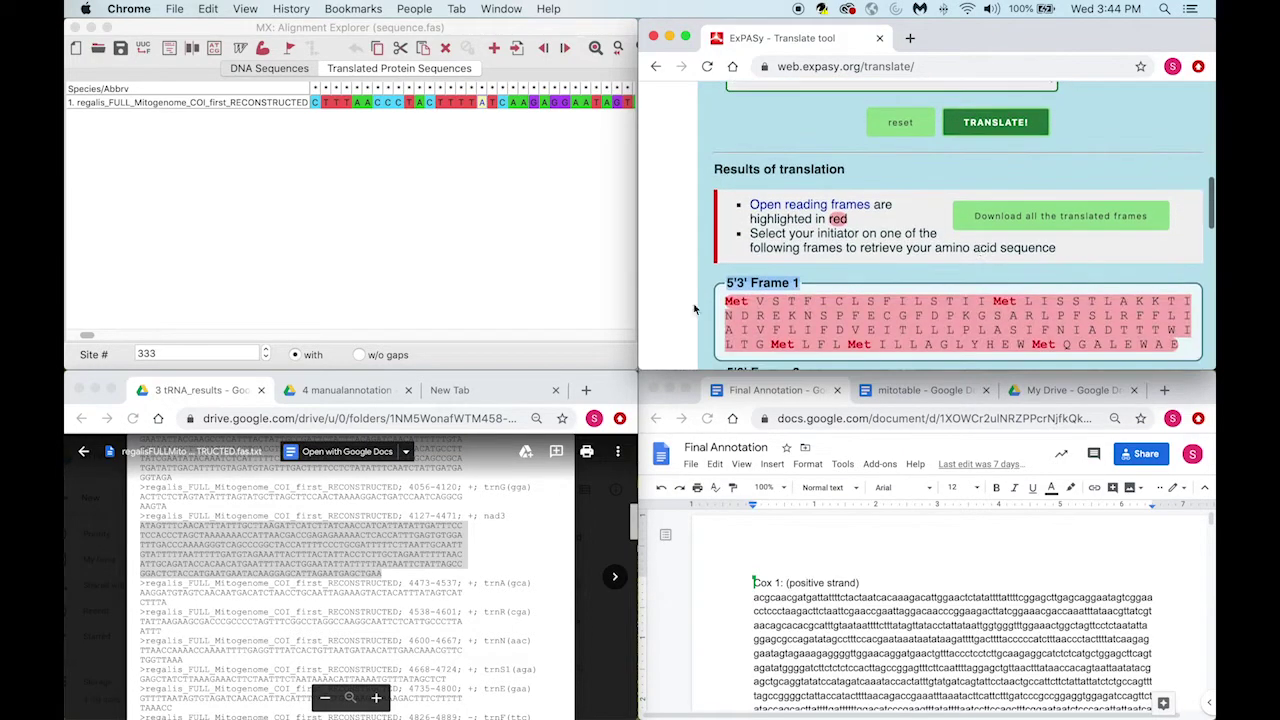
# Take nad3's recorded end 4471 from Drive and enter it in MEGA's Site # box.
pyautogui.click(457, 519)
pyautogui.doubleClick(446, 515)
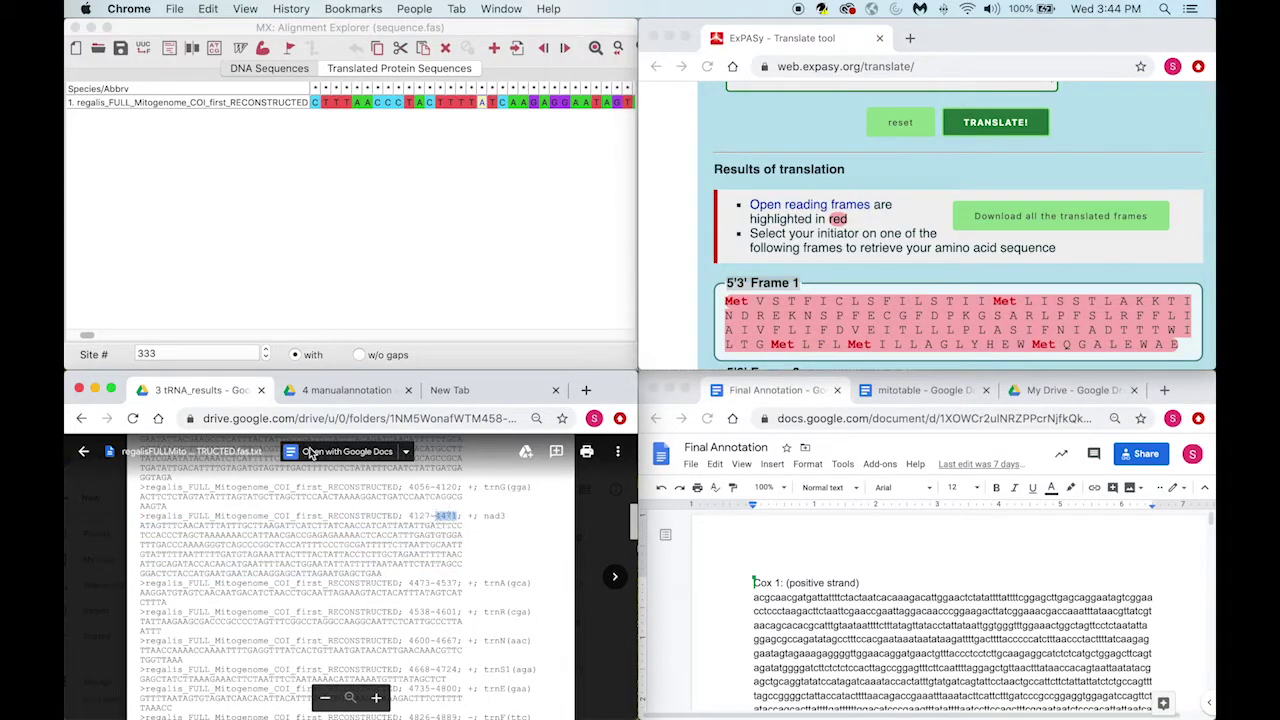
pyautogui.click(204, 354)
pyautogui.write('4471')
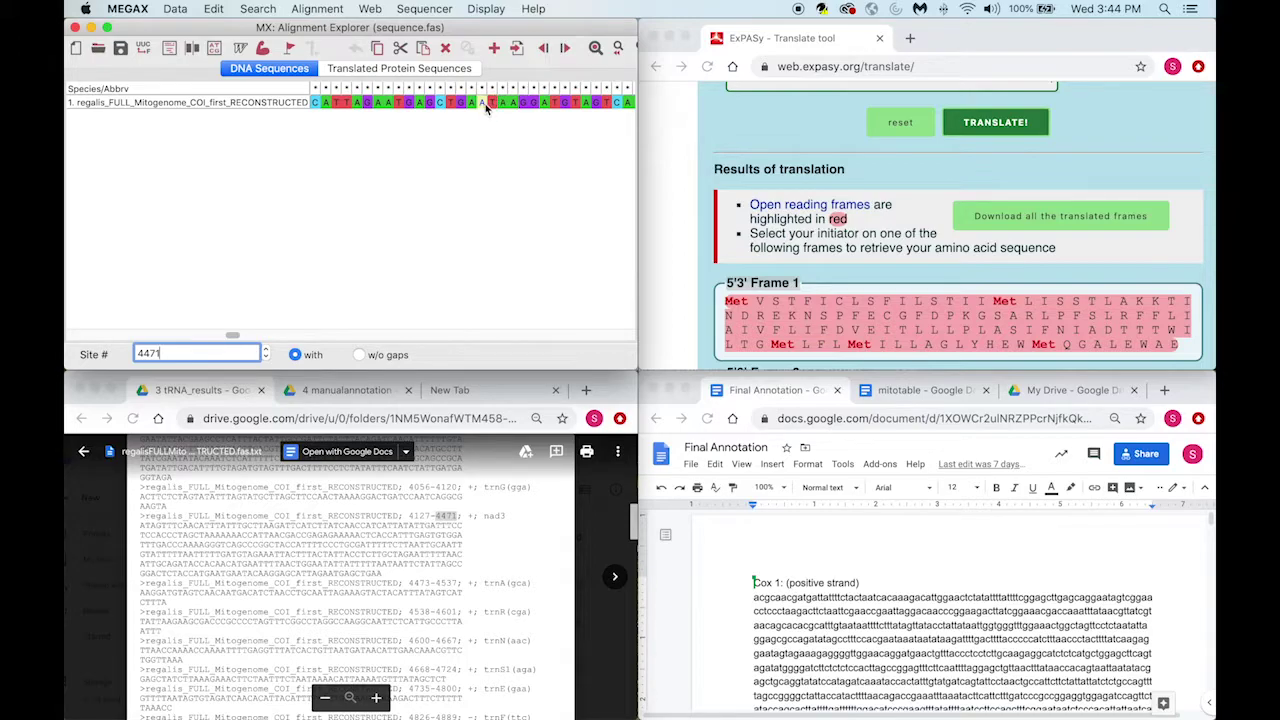
pyautogui.scroll(3, 905, 210)
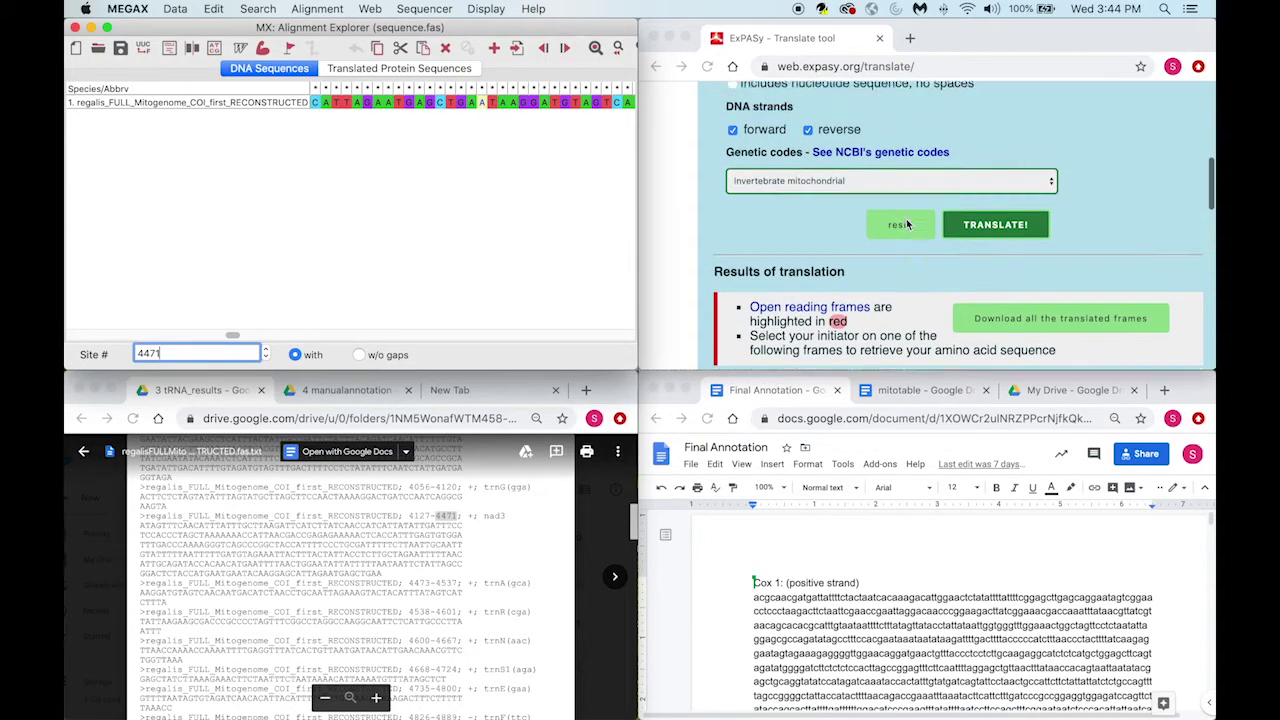
pyautogui.scroll(3, 905, 224)
pyautogui.scroll(-1, 968, 125)
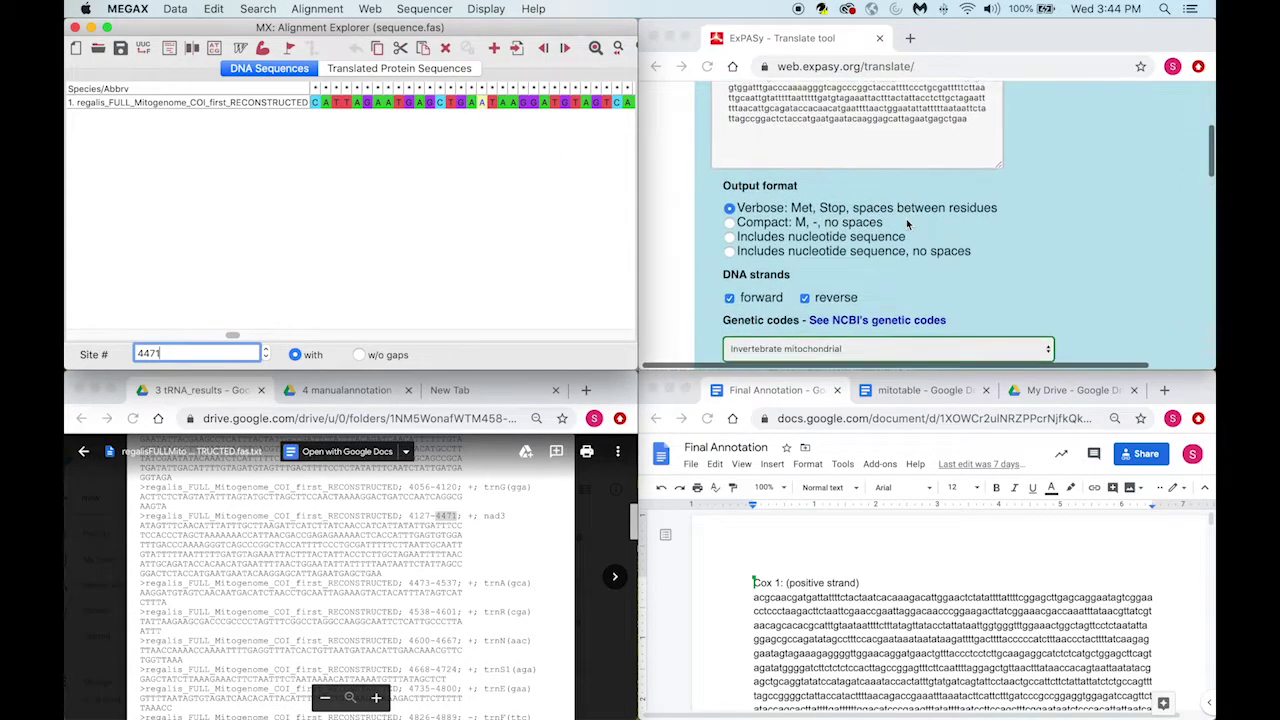
# Select the bases just past site 4471 through site 4478 in the alignment.
pyautogui.click(968, 125)
pyautogui.click(483, 104)
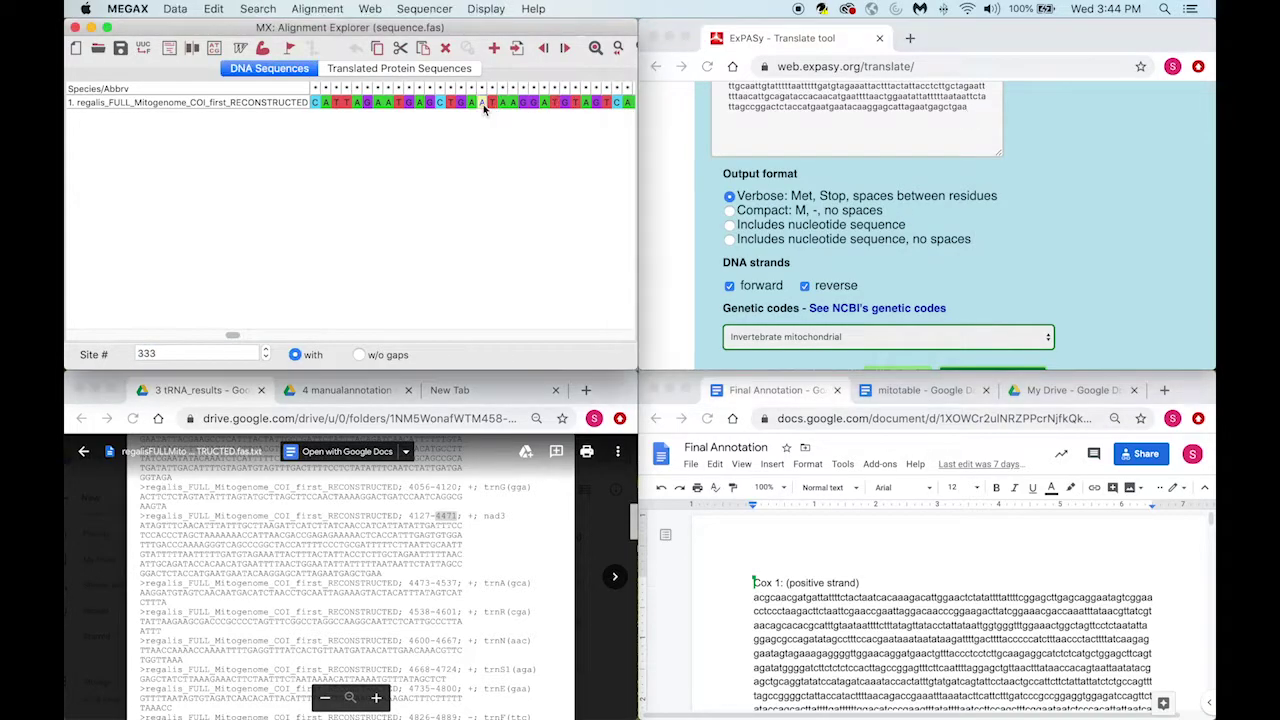
pyautogui.write('4471')
pyautogui.moveTo(492, 110); pyautogui.dragTo(503, 106)
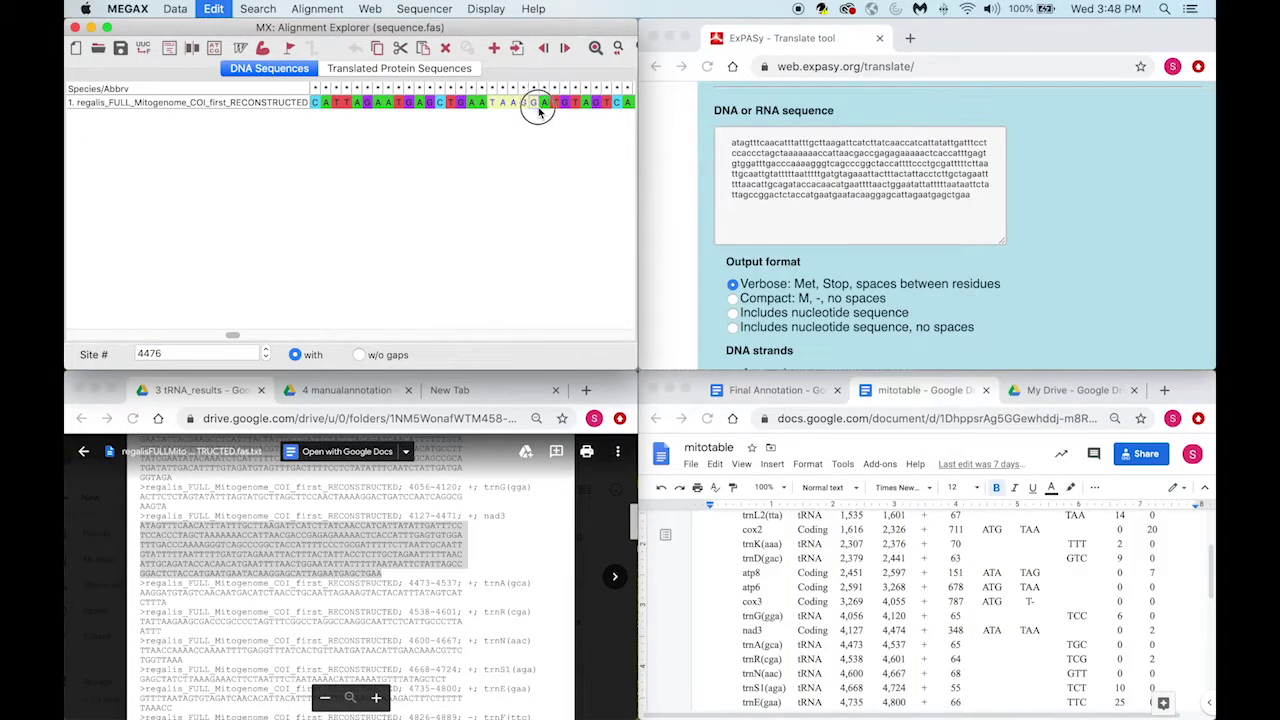
pyautogui.moveTo(537, 108); pyautogui.dragTo(543, 108)
# Append the bases following 4471 to the nad3 sequence in ExPASy and translate.
pyautogui.click(840, 211)
pyautogui.click(976, 203)
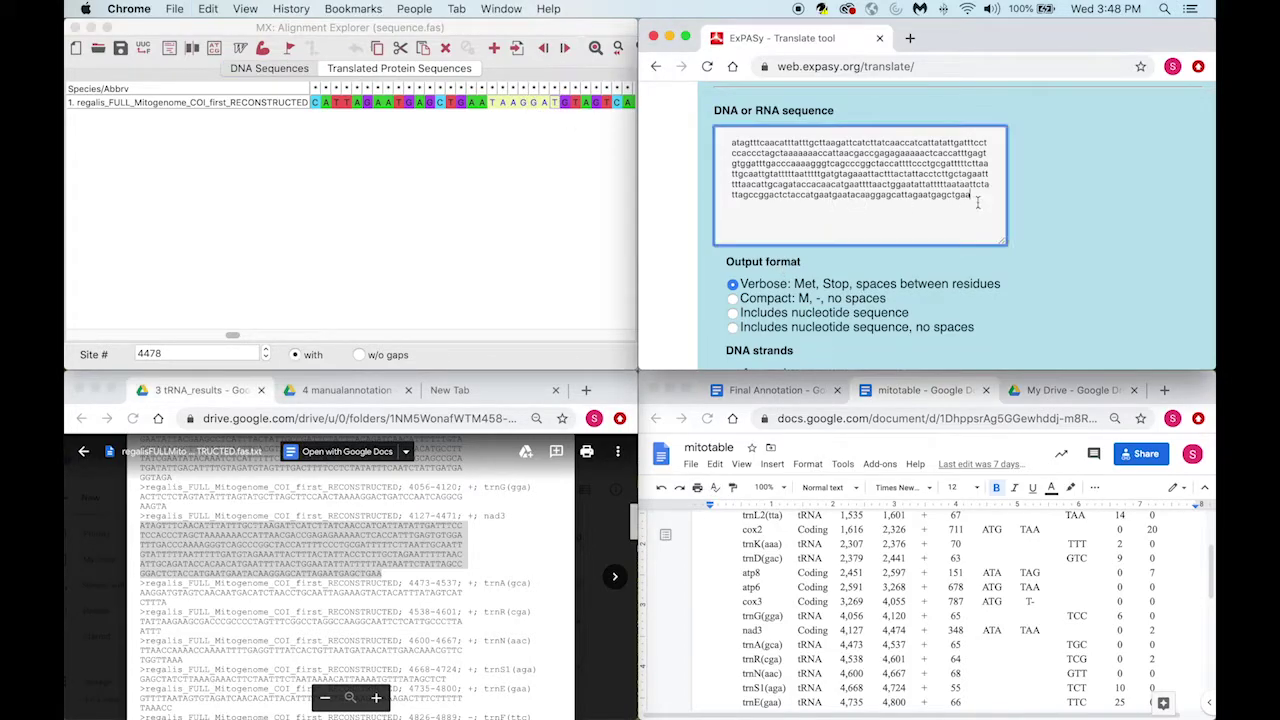
pyautogui.write('TGAGGAT')
pyautogui.scroll(-3, 978, 205)
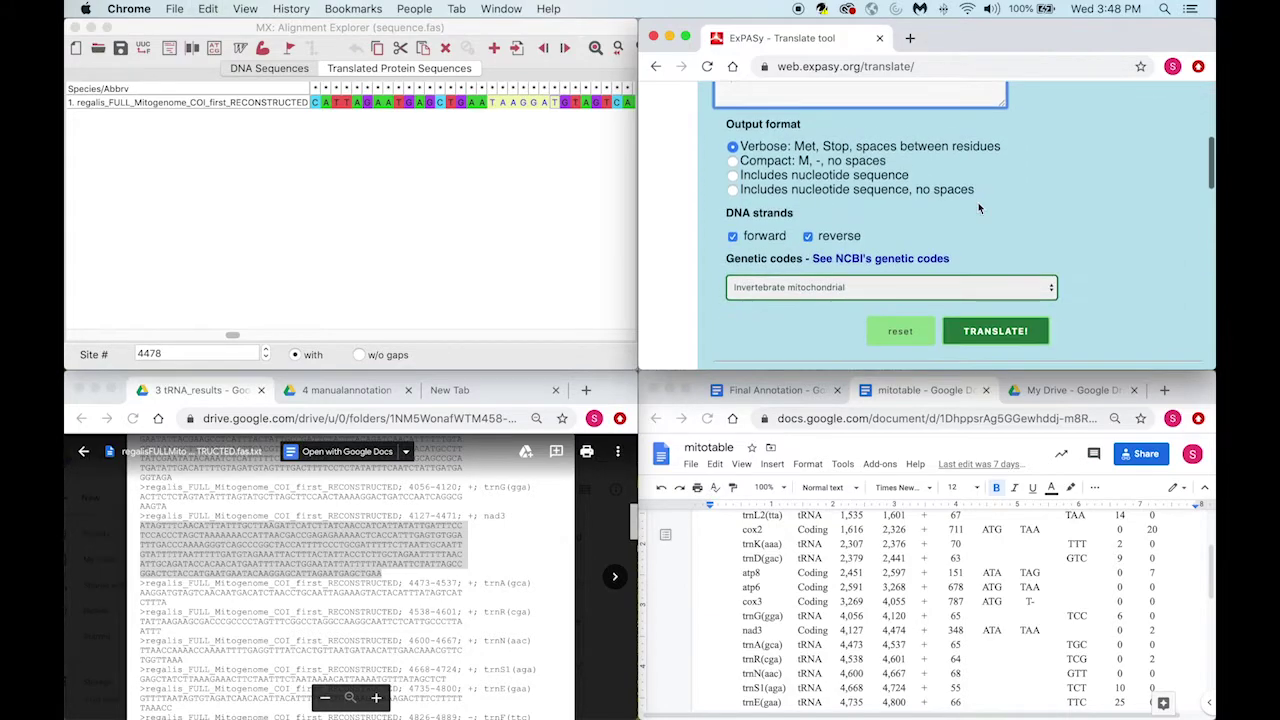
pyautogui.click(995, 333)
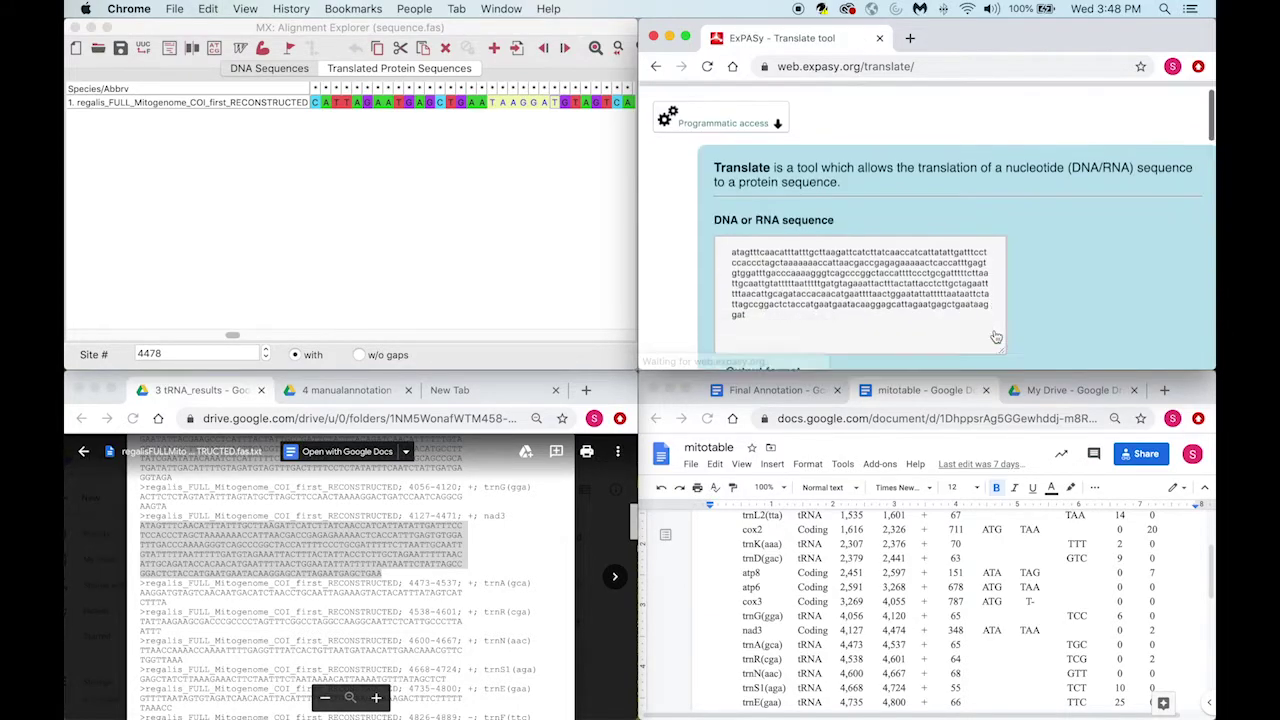
pyautogui.scroll(-2, 997, 330)
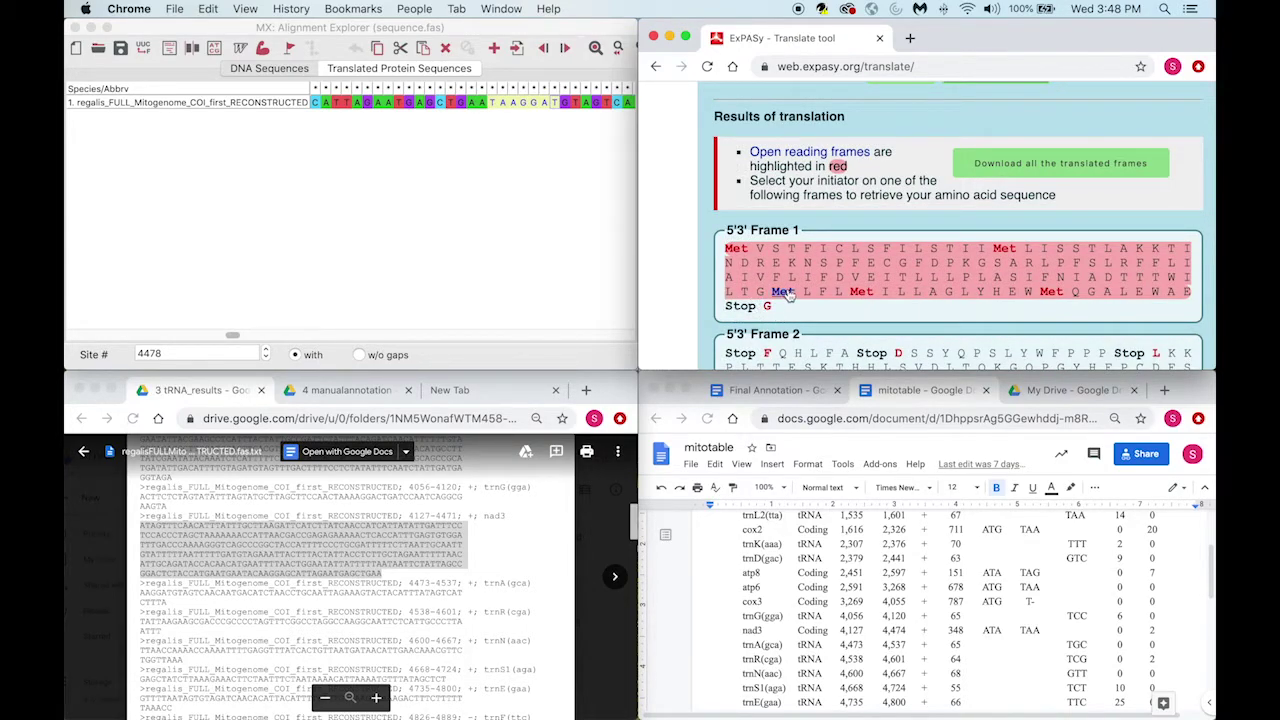
# Trim the sequence end to the taa stop codon and translate again.
pyautogui.scroll(3, 838, 241)
pyautogui.scroll(5, 838, 241)
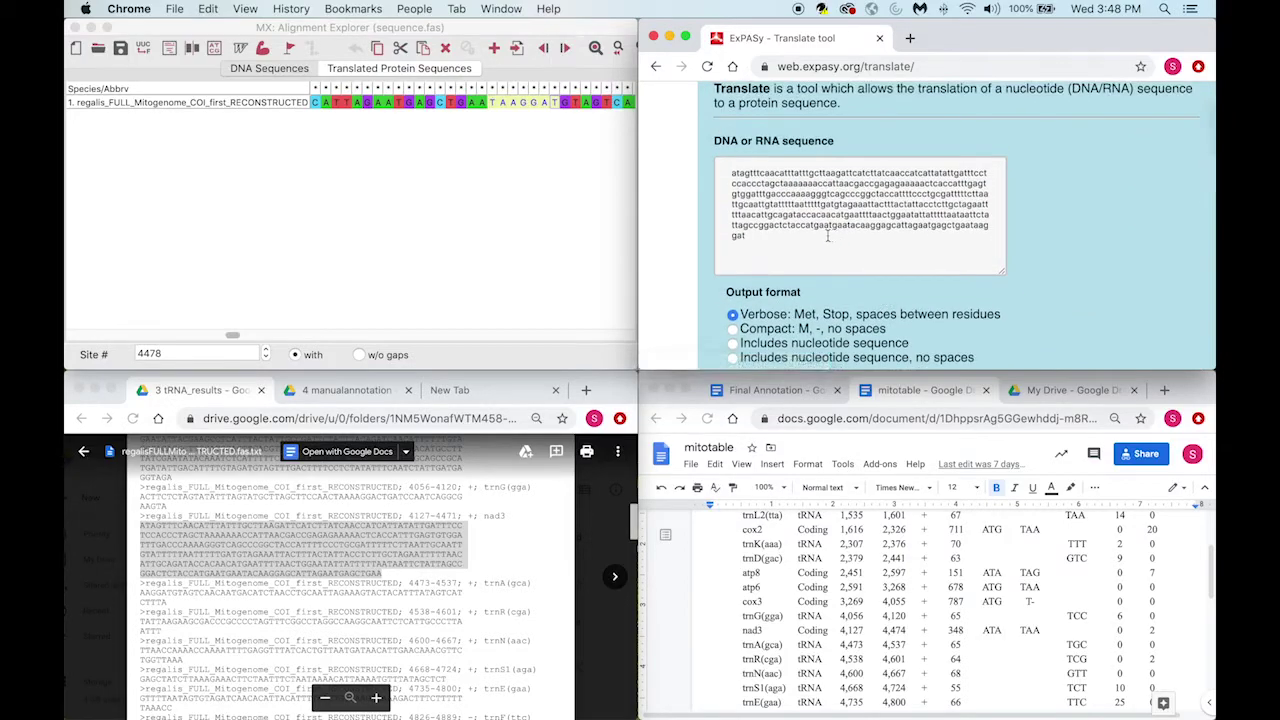
pyautogui.click(823, 236)
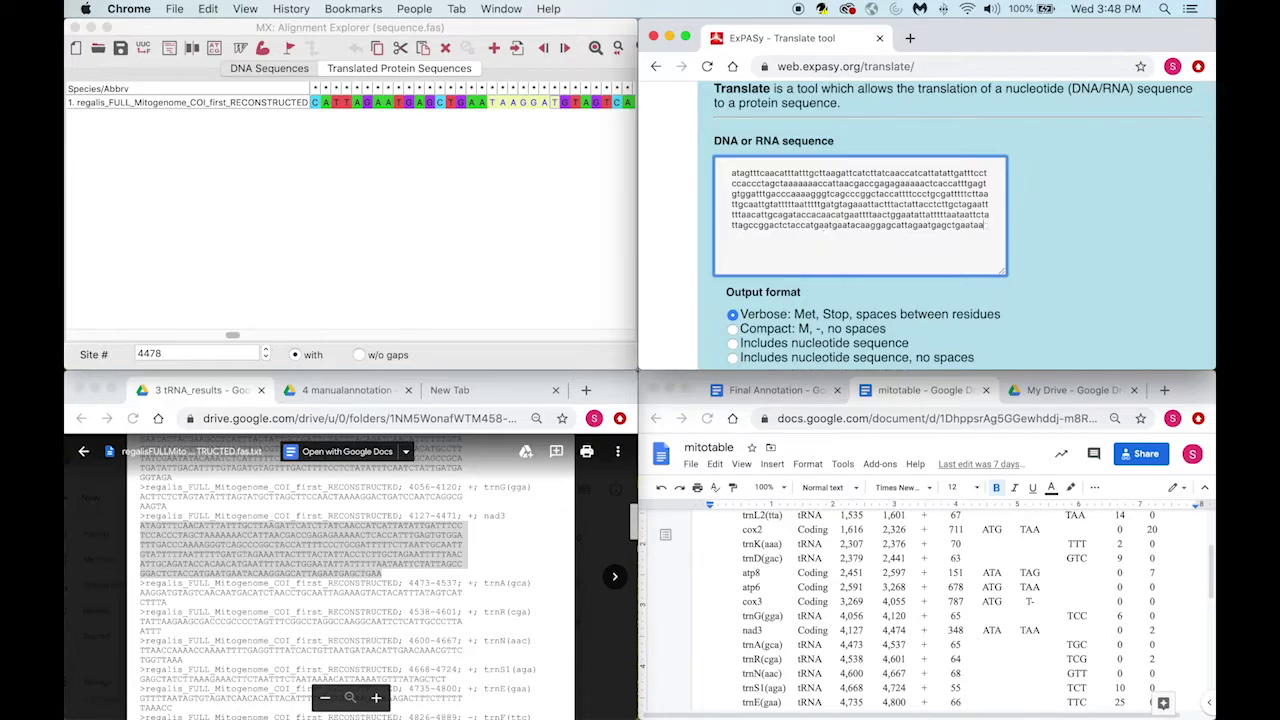
pyautogui.scroll(-4, 908, 302)
pyautogui.scroll(-1, 988, 260)
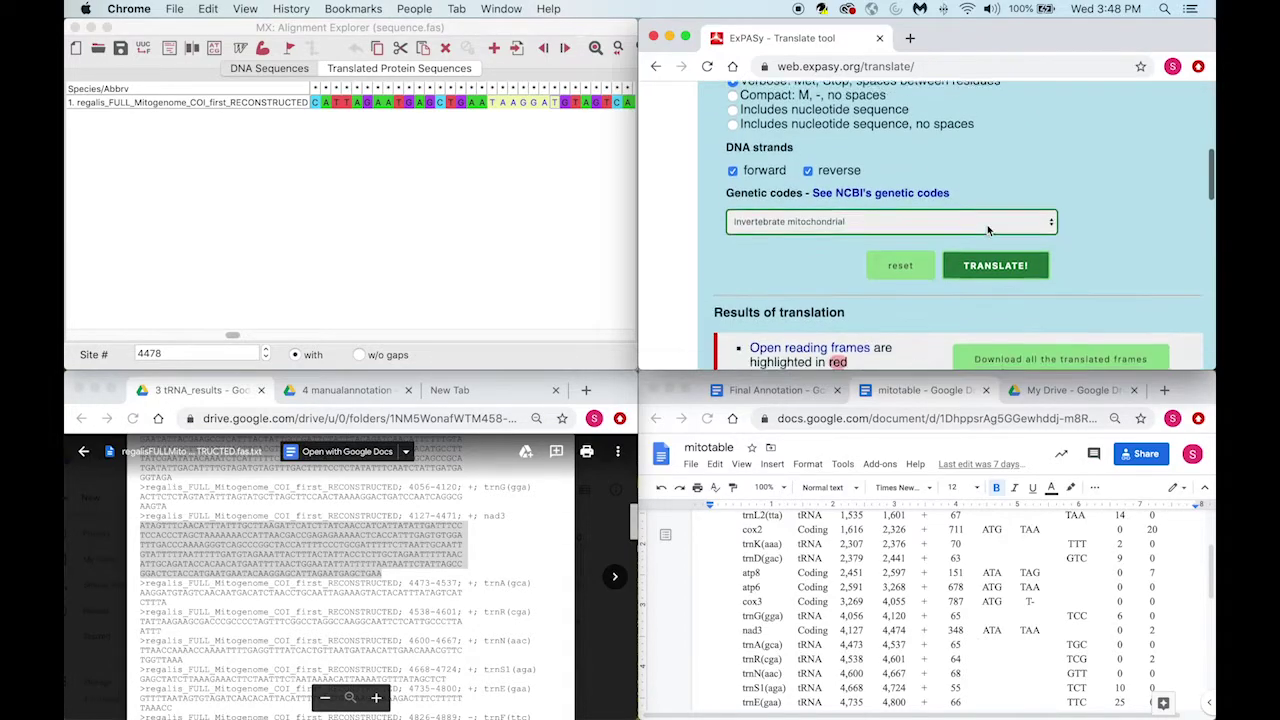
pyautogui.click(988, 229)
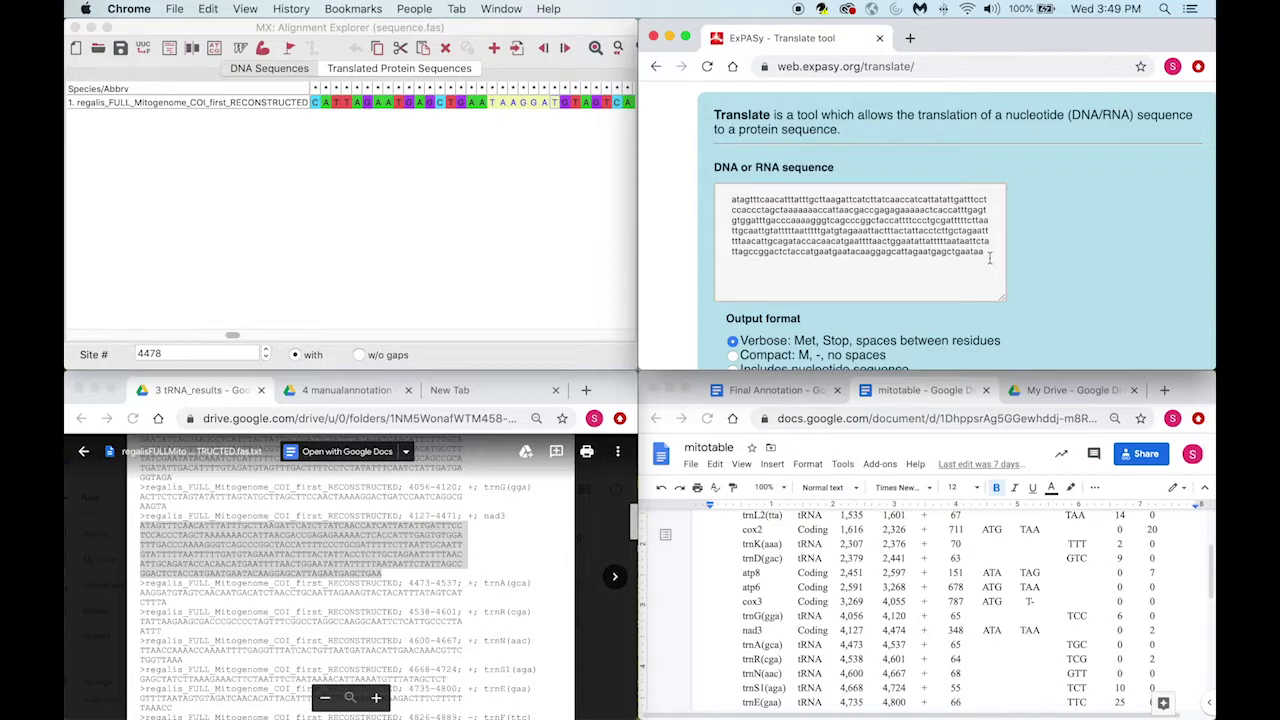
# Confirm the final taa codon and select site 4474 in the MEGA alignment.
pyautogui.moveTo(984, 253); pyautogui.dragTo(969, 256)
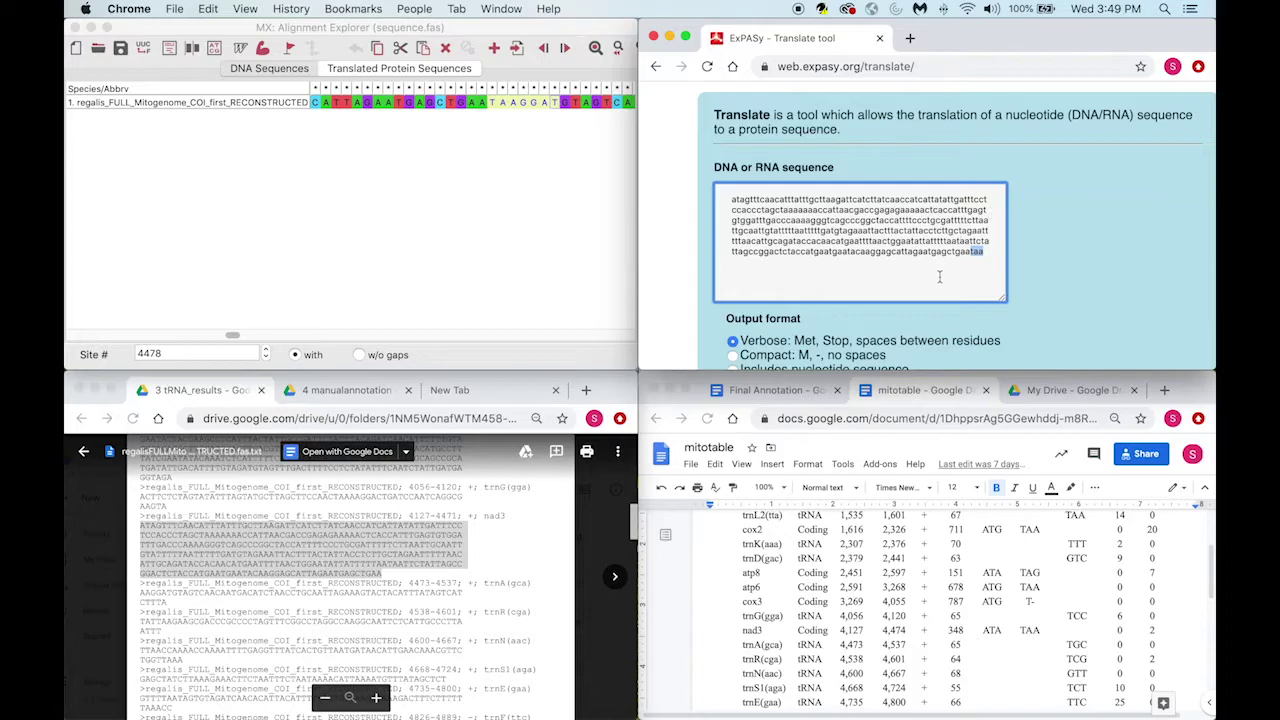
pyautogui.click(1033, 268)
pyautogui.scroll(-1, 1033, 268)
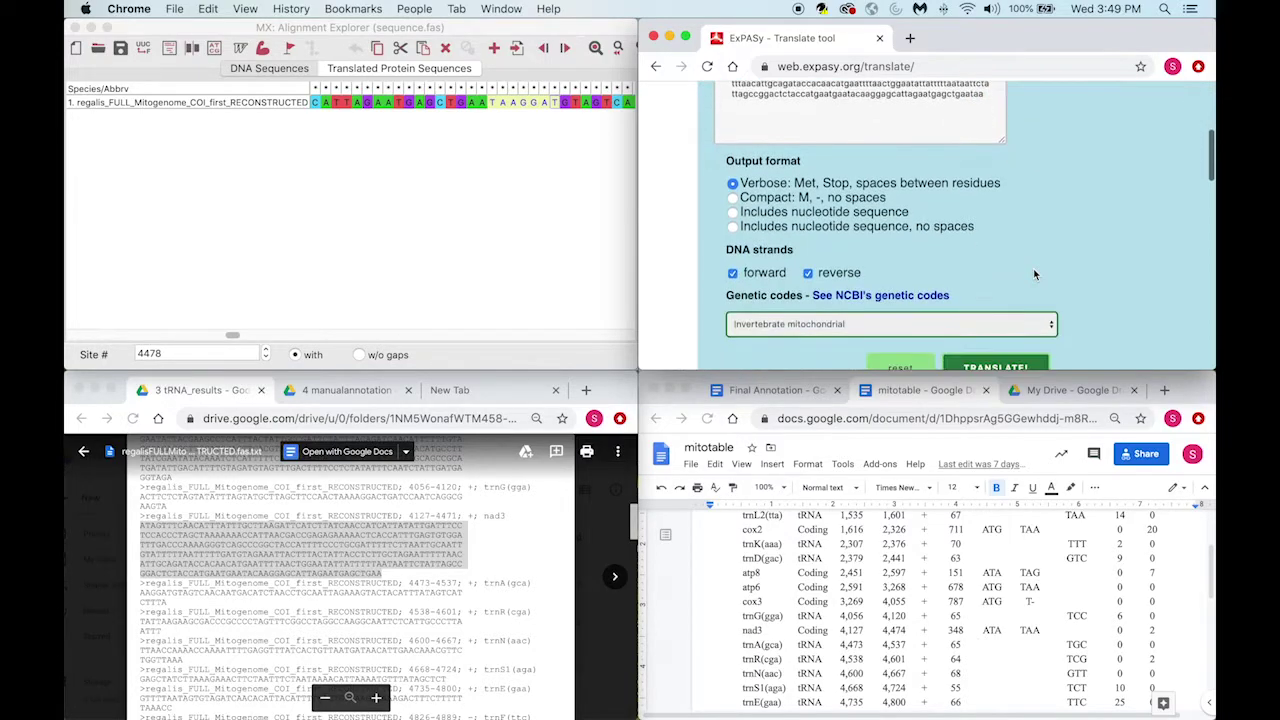
pyautogui.scroll(-6, 1033, 268)
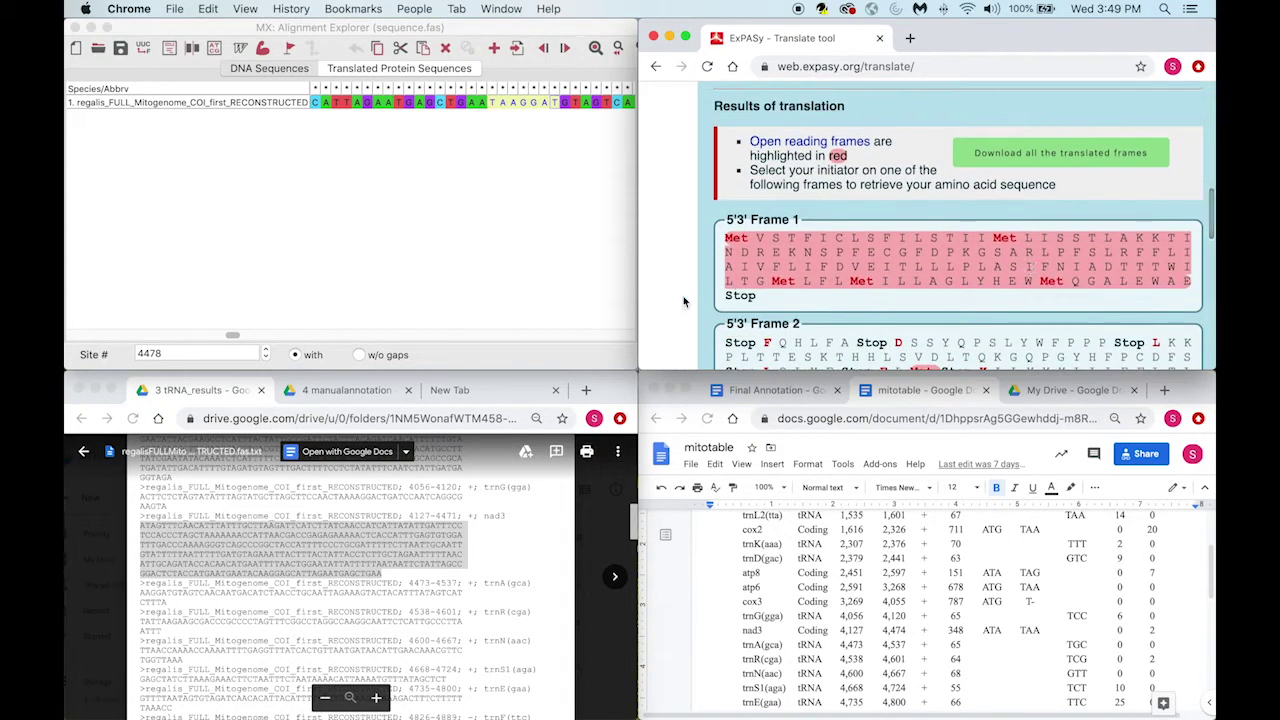
pyautogui.click(516, 108)
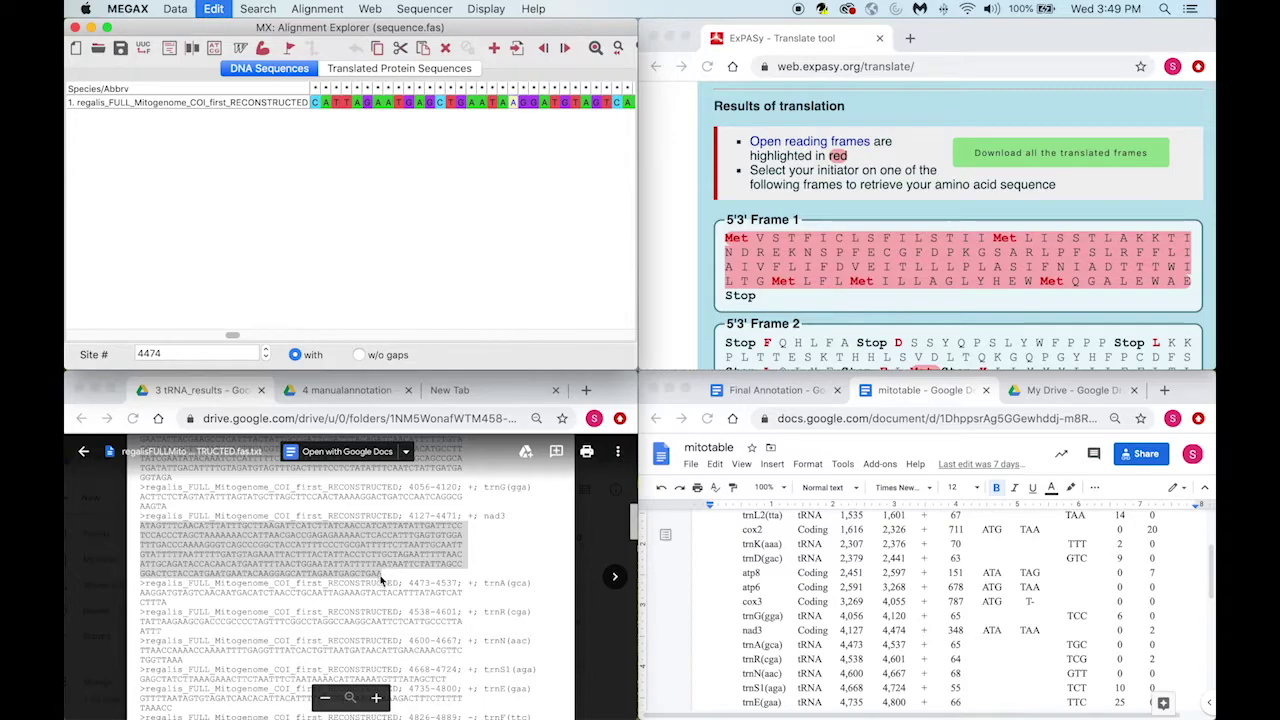
# Copy the corrected taa-ending nad3 sequence from the ExPASy DNA box.
pyautogui.doubleClick(137, 354)
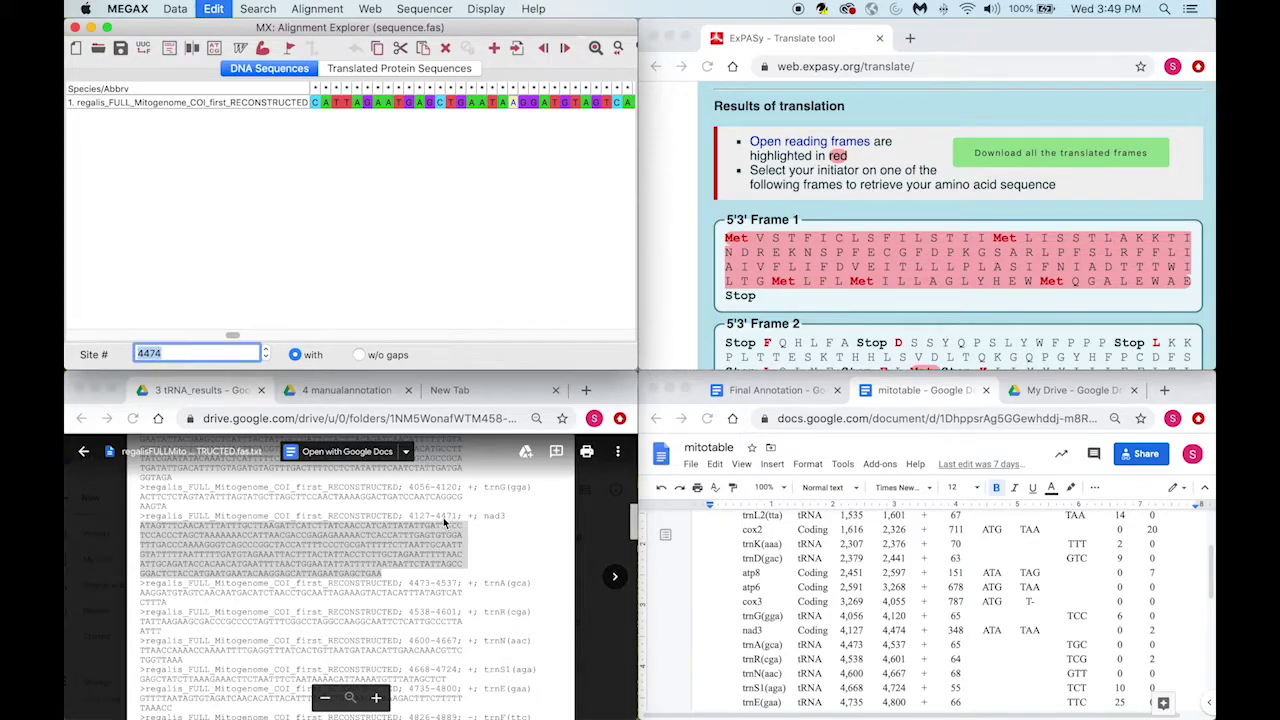
pyautogui.click(780, 391)
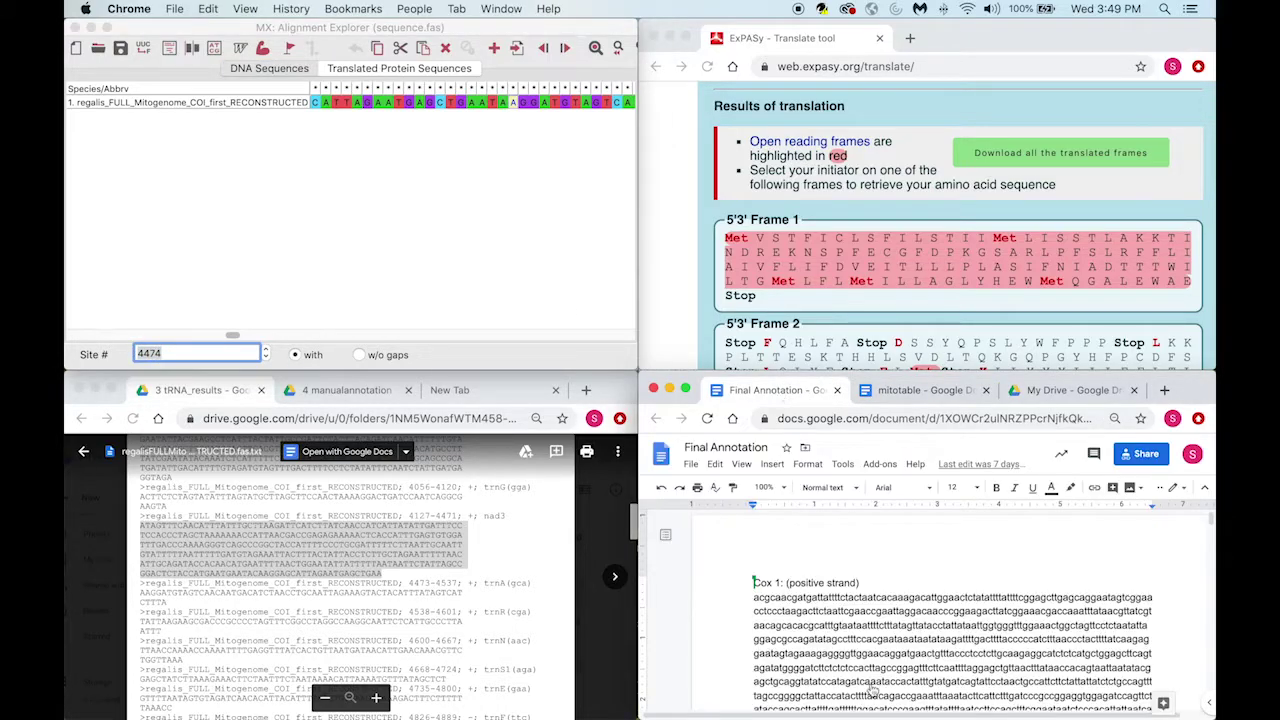
pyautogui.scroll(10, 873, 279)
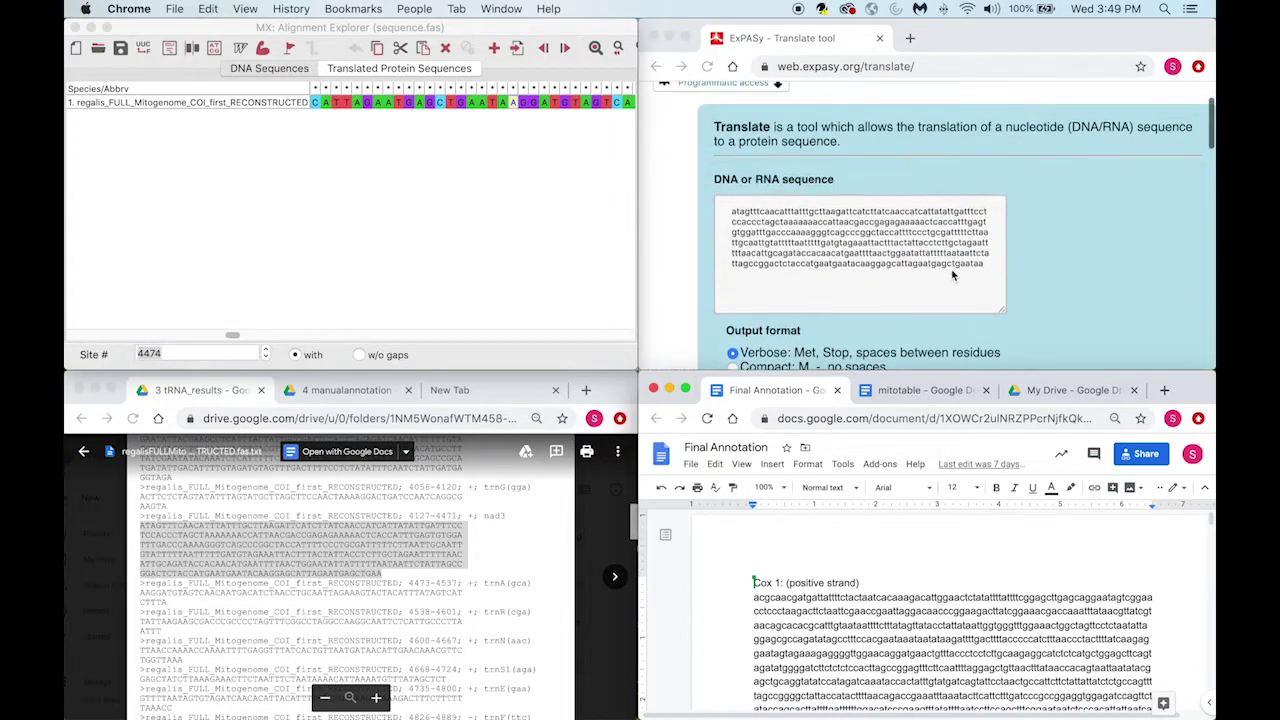
pyautogui.click(952, 275)
pyautogui.moveTo(993, 268); pyautogui.dragTo(713, 207)
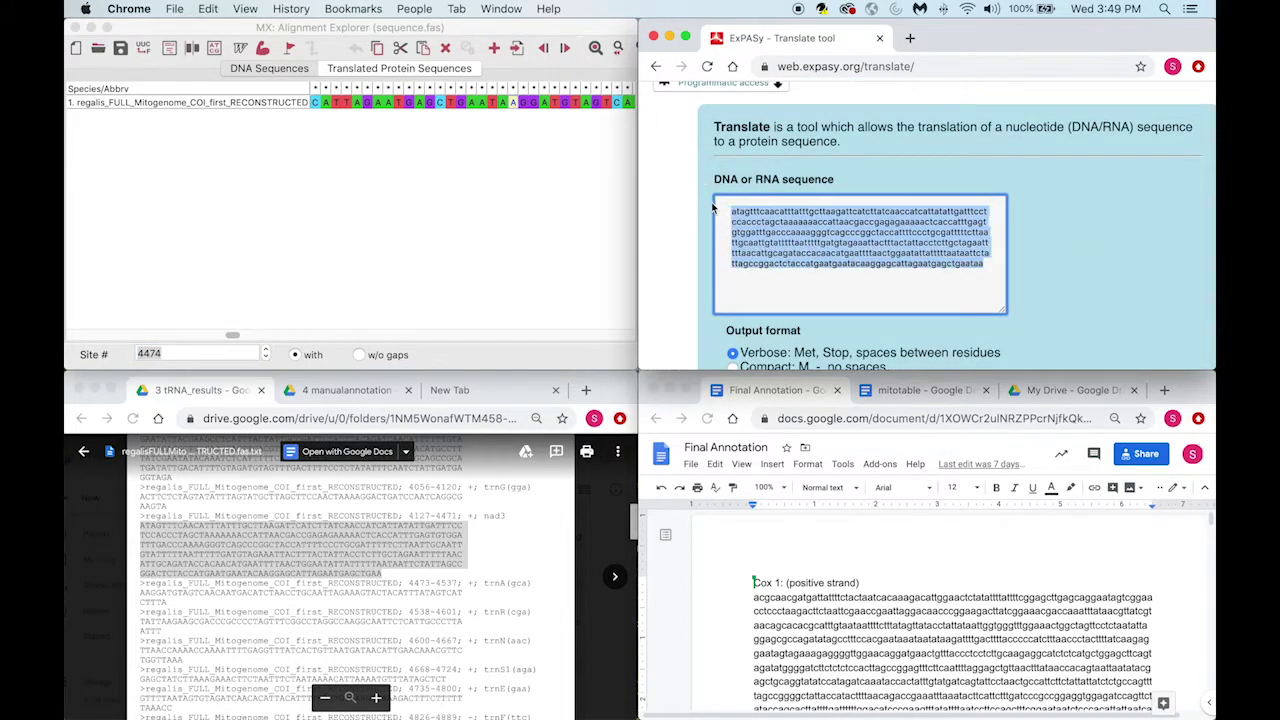
# Paste it over the old Nad3 sequence in Final Annotation and check the 4127-4474 range.
pyautogui.scroll(-10, 905, 580)
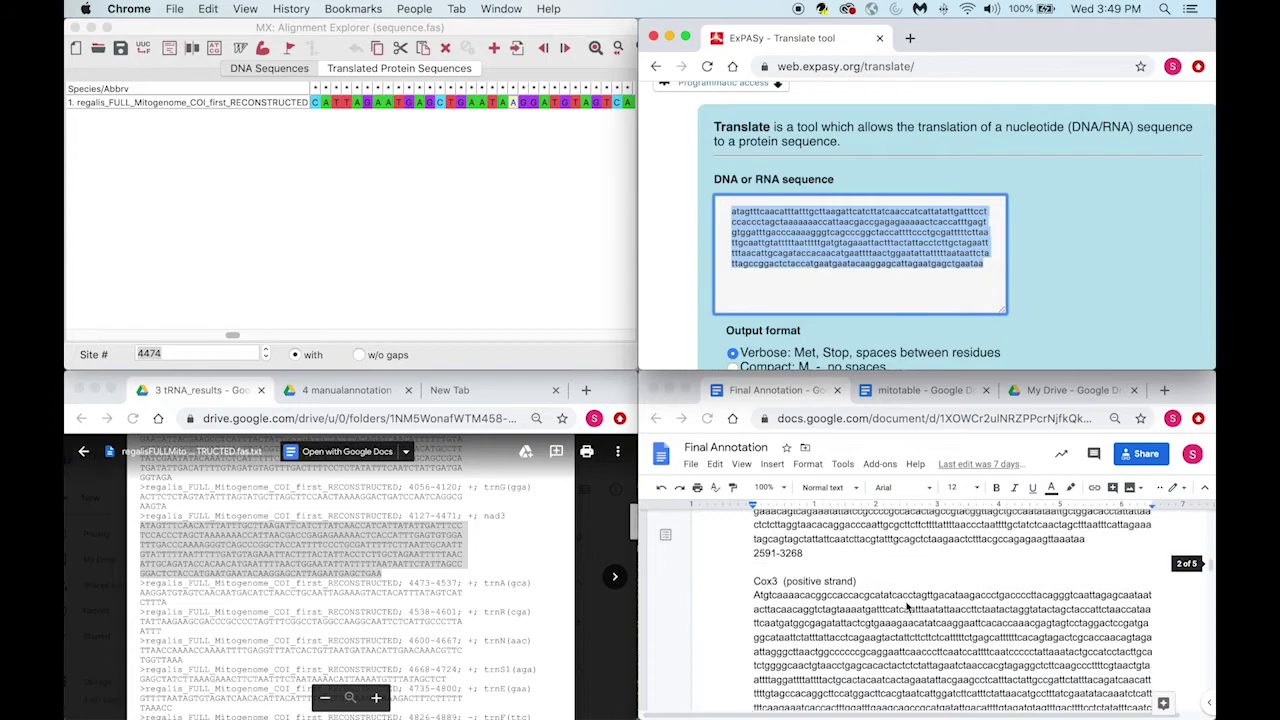
pyautogui.scroll(-5, 905, 607)
pyautogui.click(778, 600)
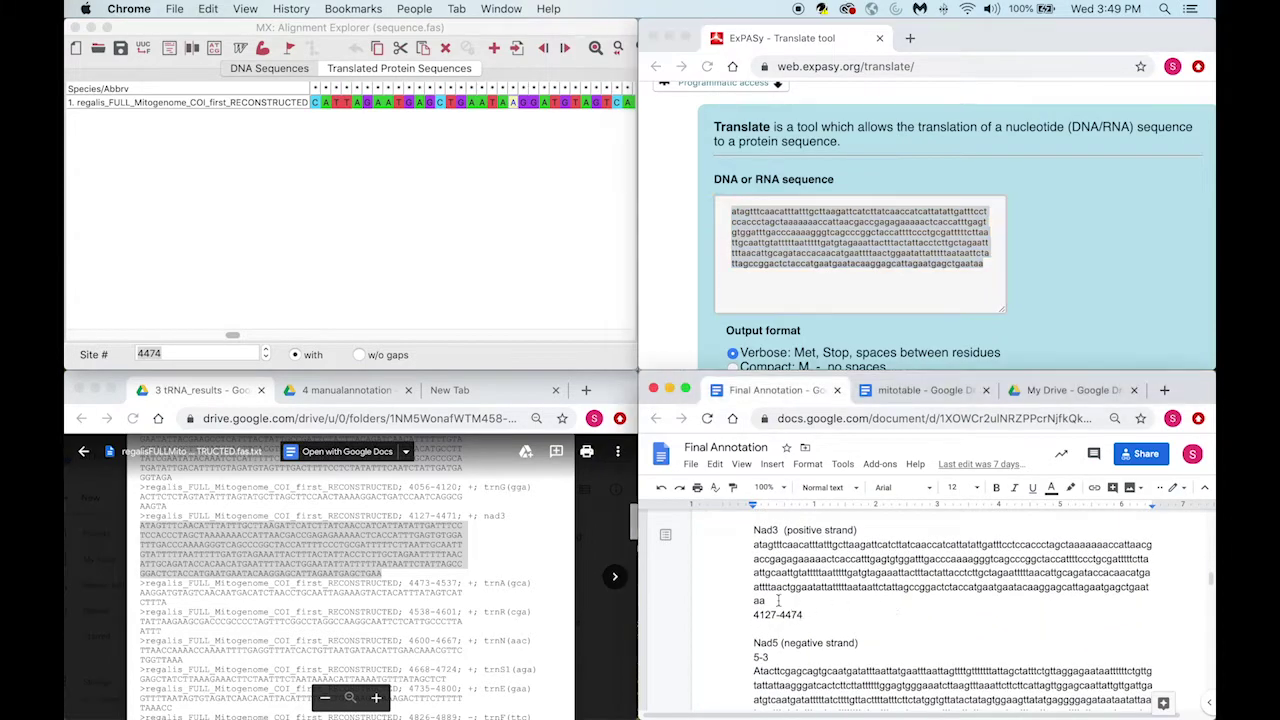
pyautogui.keyDown('shift'); pyautogui.click(750, 546); pyautogui.keyUp('shift')
pyautogui.write('atagtttcaacatttatttgcttaagattcatcttatcaaccatcattatattgatttcctcccacctagctaaaaaaaccattaacgaccgagagaaaaactcaccatttgagtgtggatttgacccaaaagggtcagcccggctcaccattttccctgcgattttcttaattgcaattgtatttttaatttttgatgtagaaattacttactattacctcttgctagaatttttaacattgcagatacccacaacatgaatttaactggaatatttatttttaatatttctattagccggactctaccatgaatgaatacaaggagcattagaatgagctgaataa')
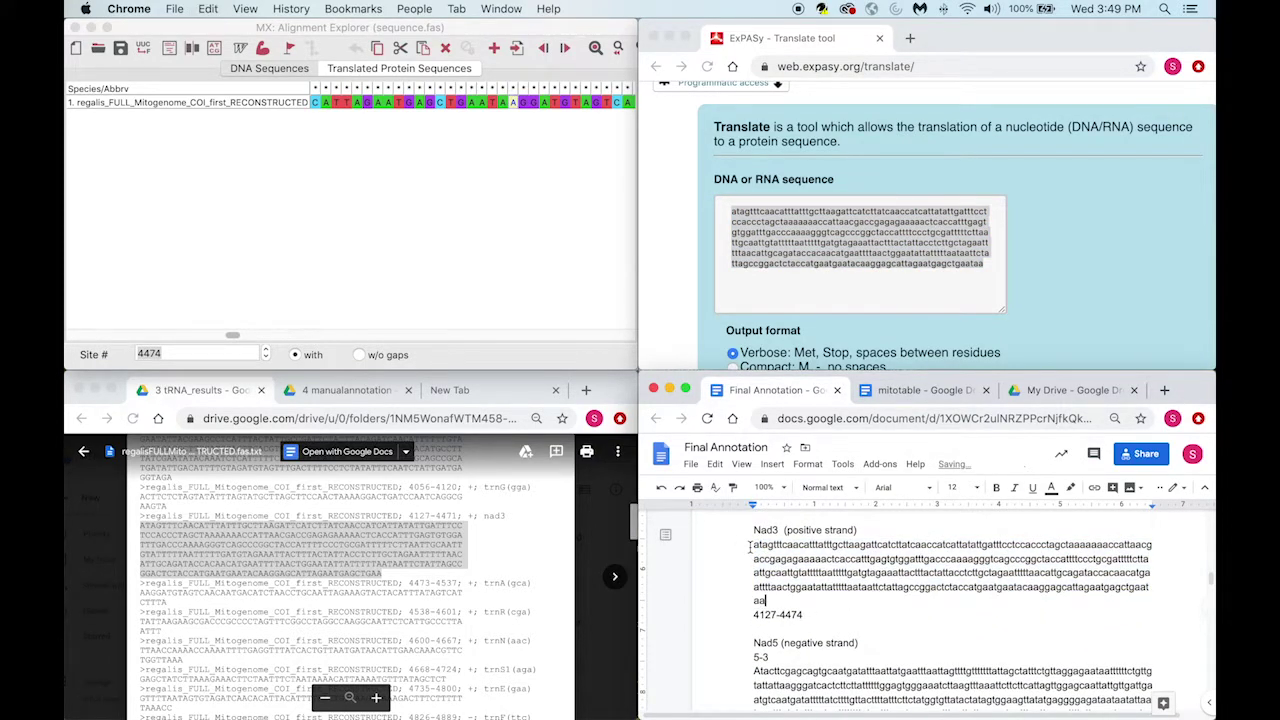
pyautogui.moveTo(804, 614); pyautogui.dragTo(784, 614)
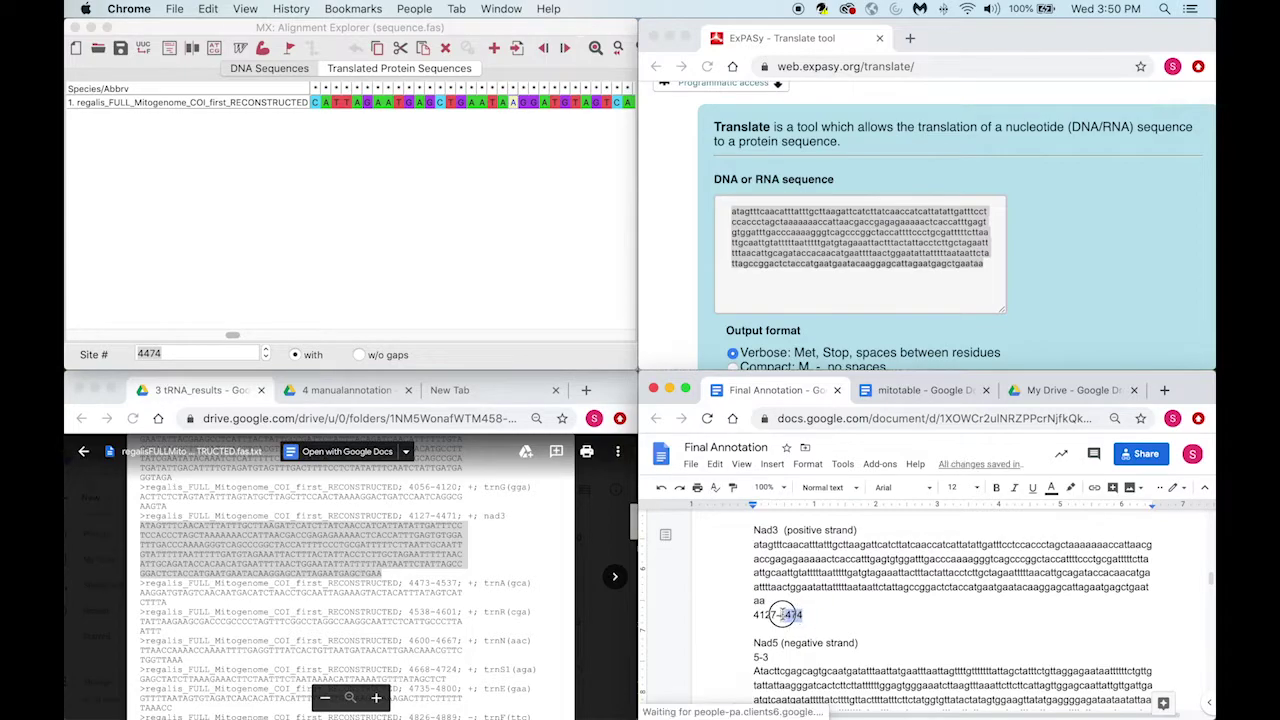
pyautogui.scroll(1, 798, 622)
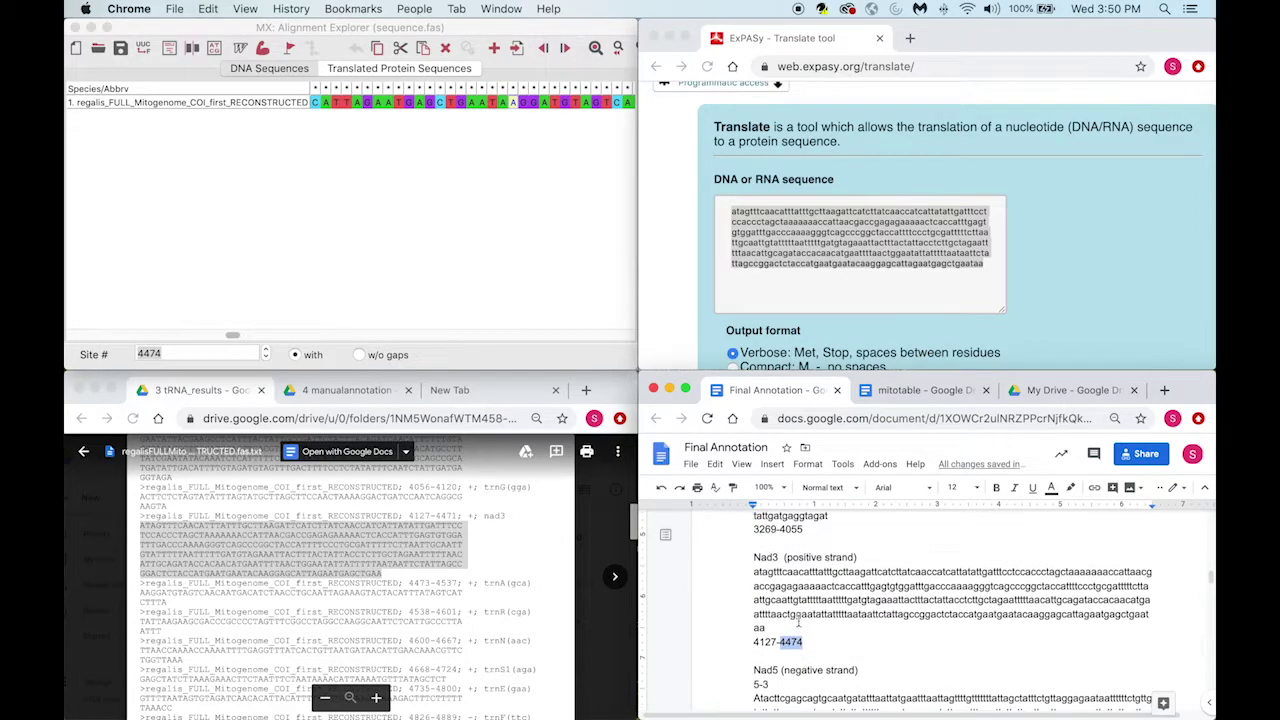
# Check mitotable's nad3 row: 4,127–4,474, length 348, ATA start and TAA stop.
pyautogui.click(895, 393)
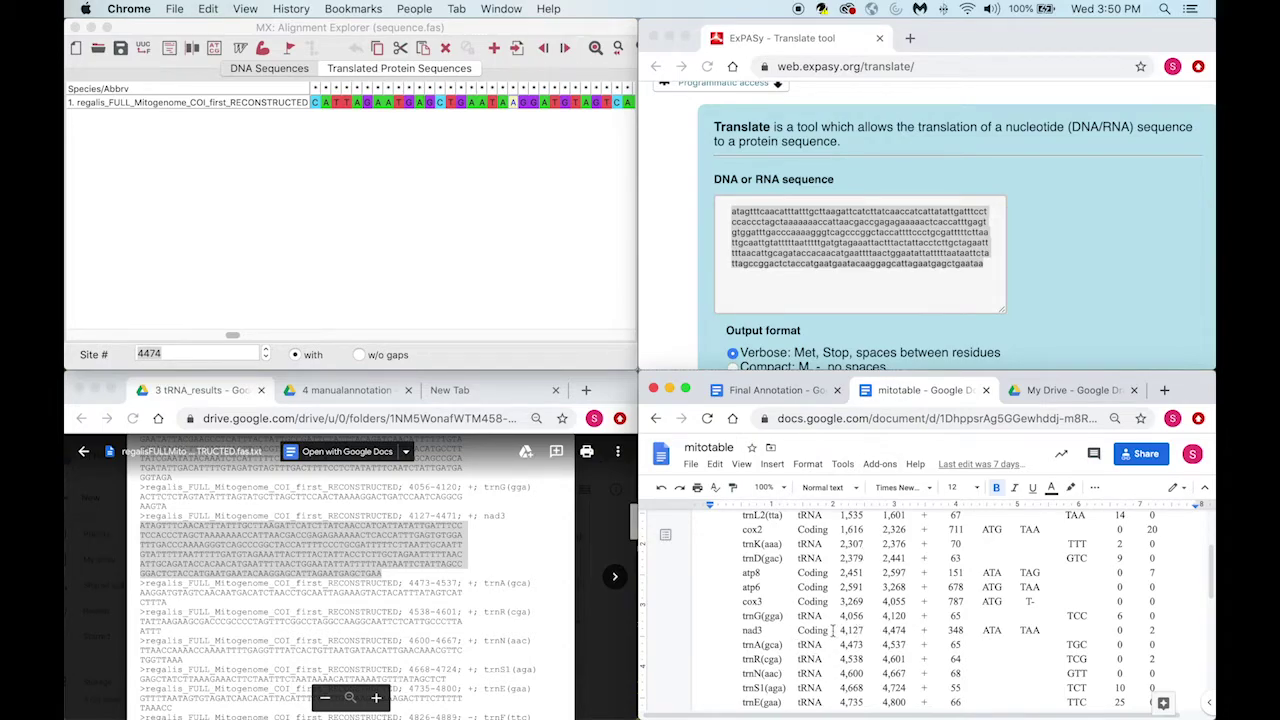
pyautogui.moveTo(843, 632); pyautogui.dragTo(864, 632)
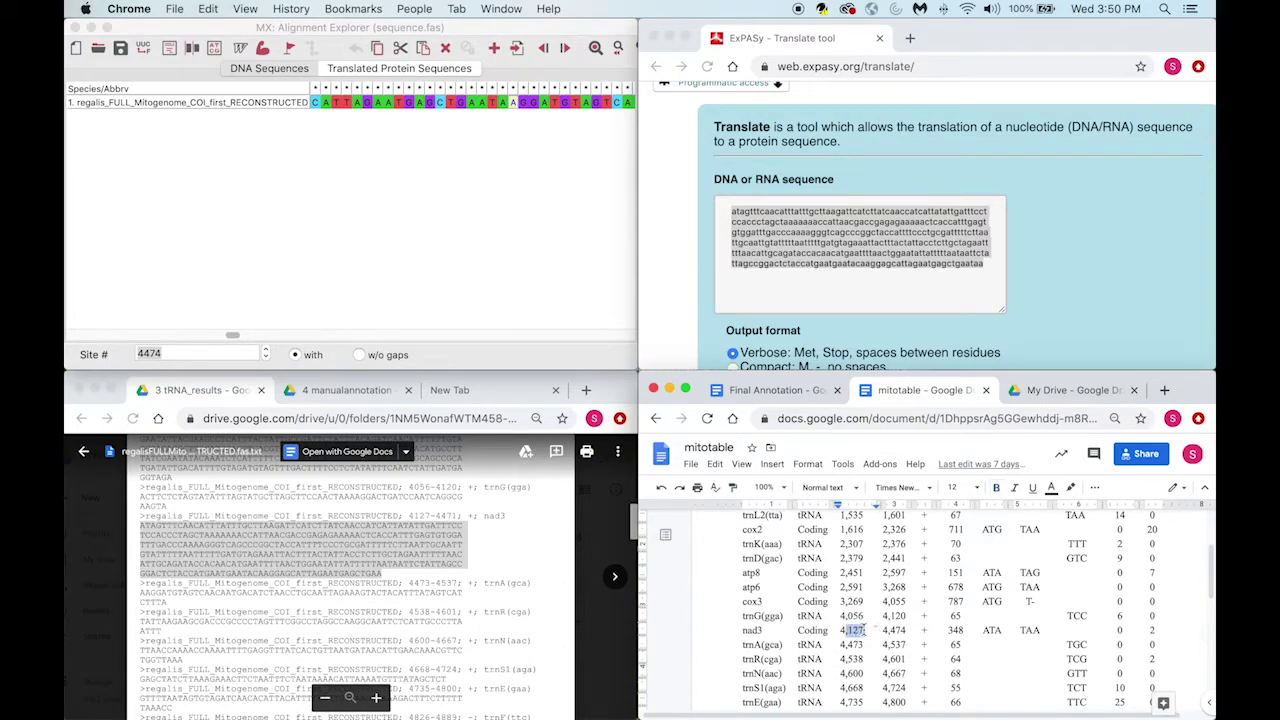
pyautogui.scroll(-10, 980, 267)
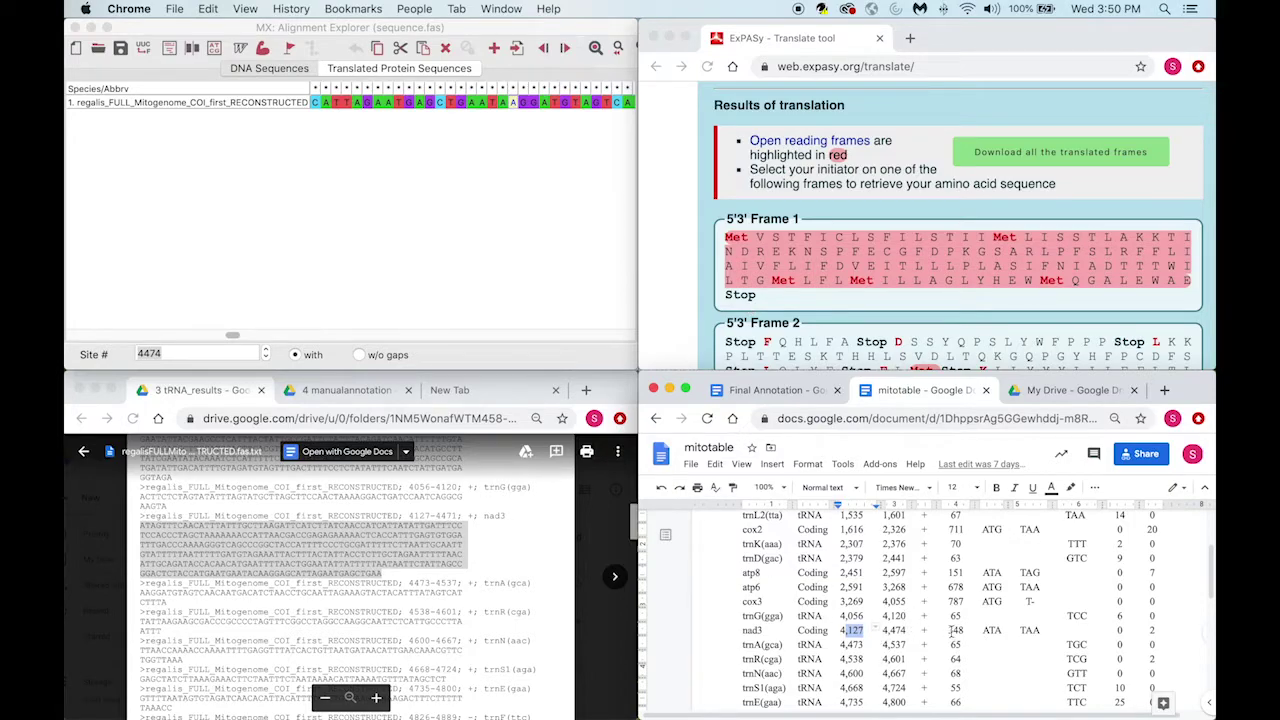
pyautogui.moveTo(963, 630); pyautogui.dragTo(981, 605)
pyautogui.scroll(-1, 962, 626)
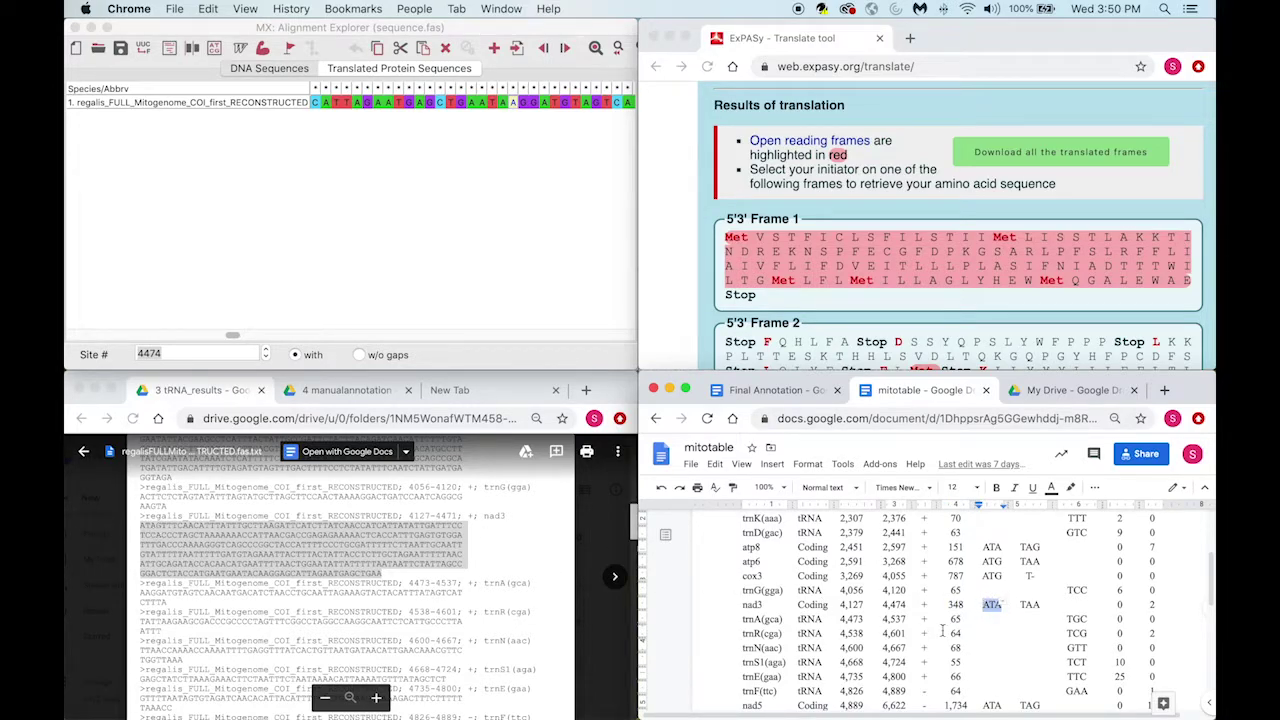
pyautogui.scroll(3, 920, 231)
pyautogui.scroll(5, 919, 225)
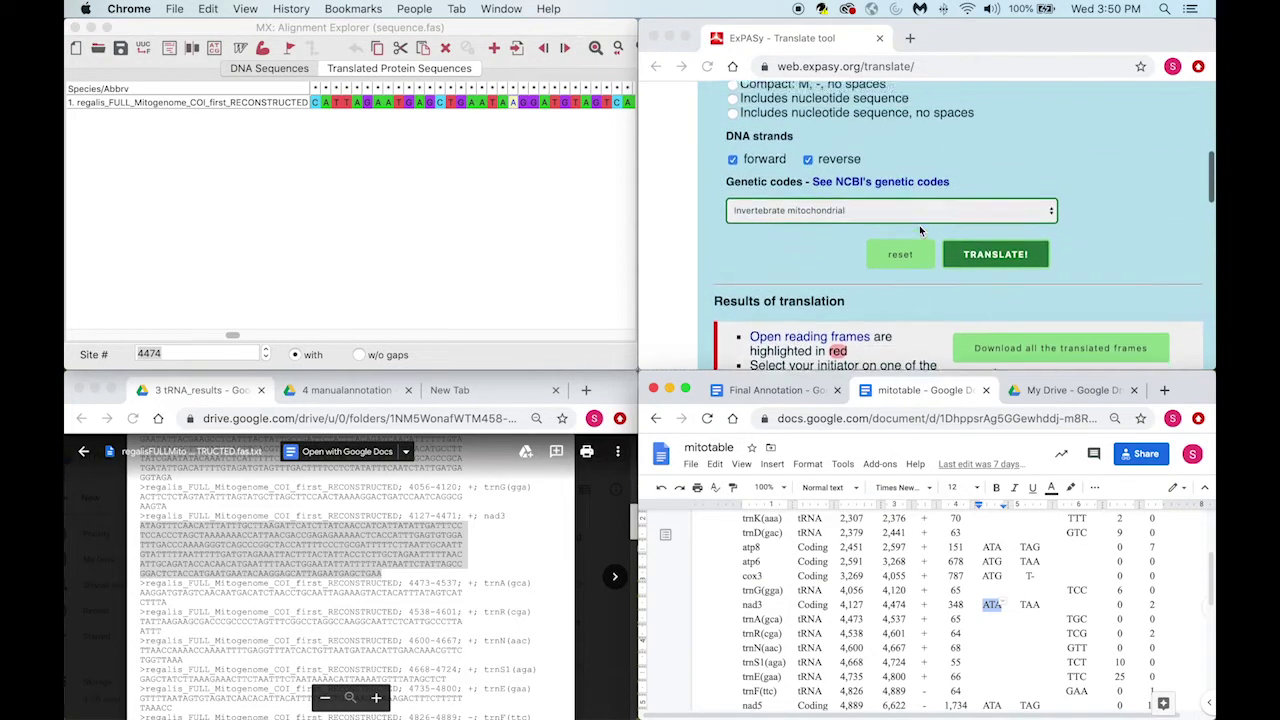
pyautogui.click(308, 200)
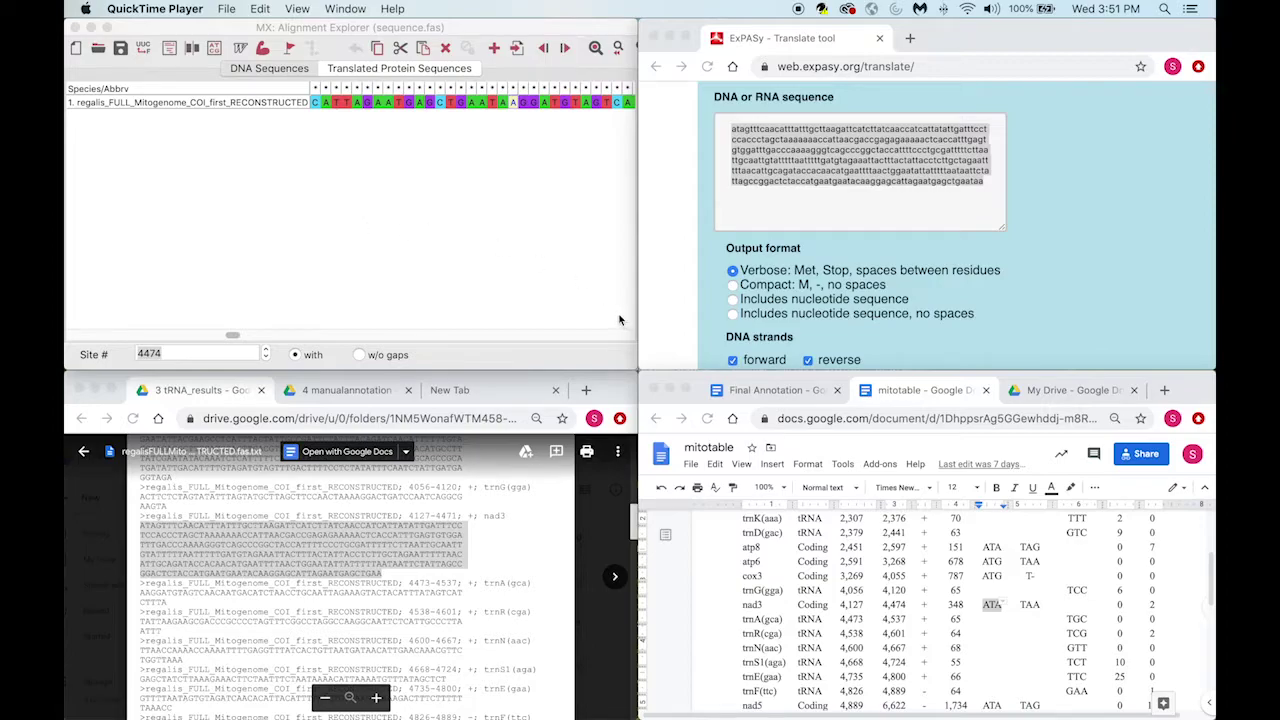
pyautogui.click(986, 181)
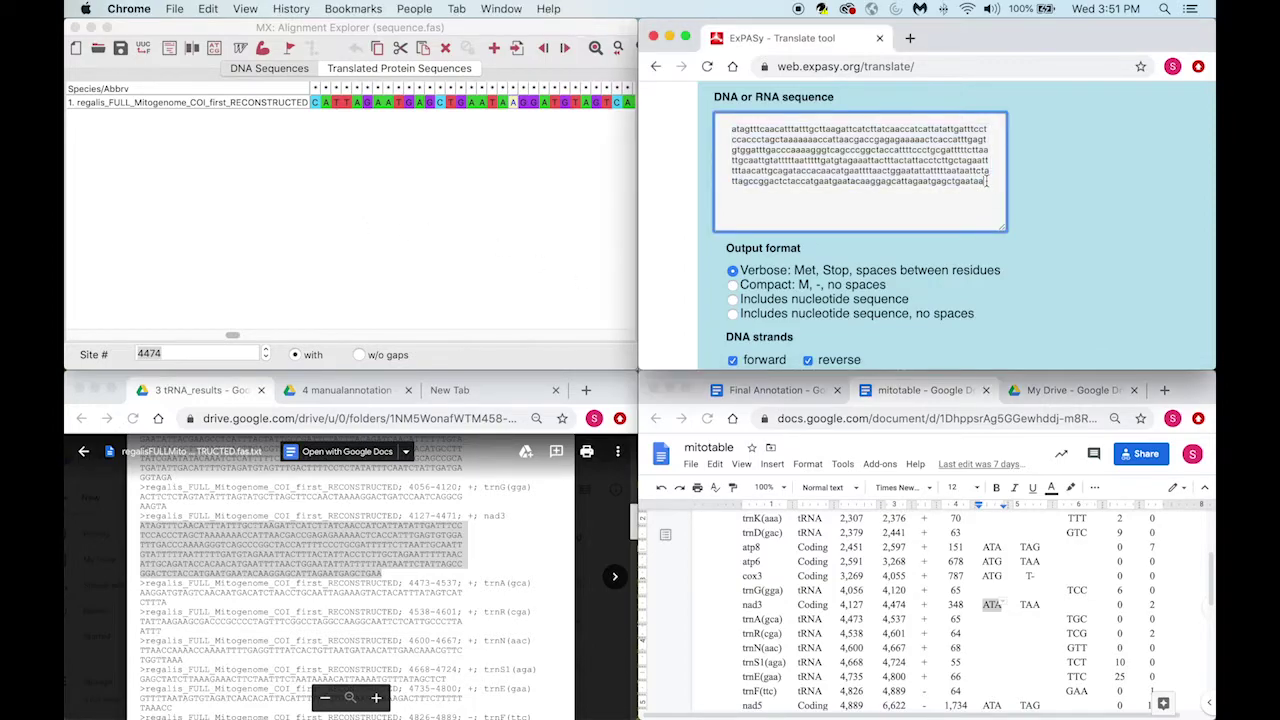